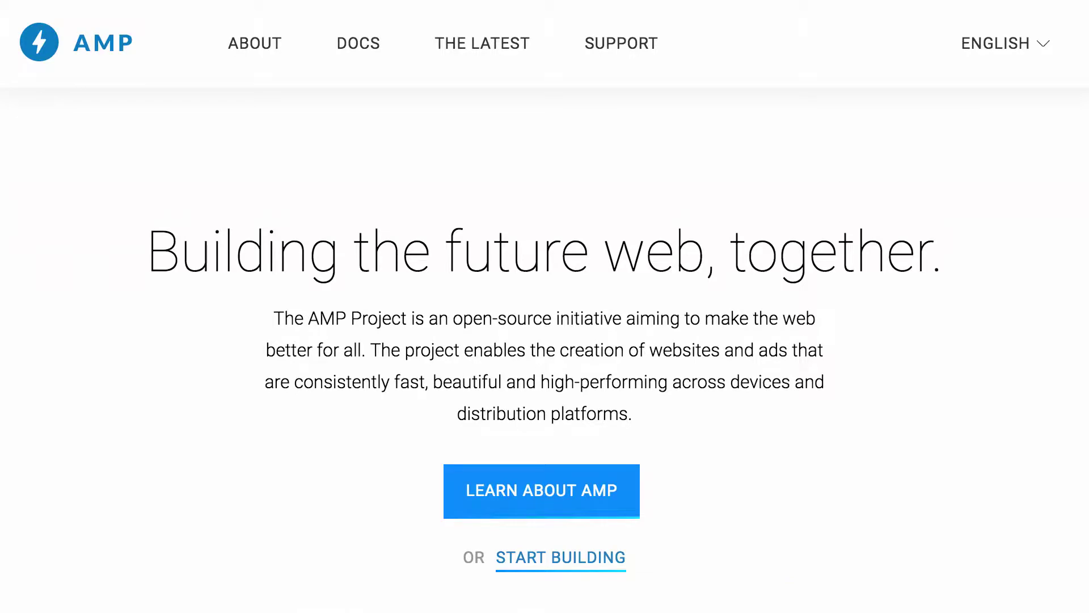
Compare the AMP version of the Google Analytics for Facebook Instant Articles post with its regular mobile version.
mouse_move(255, 43)
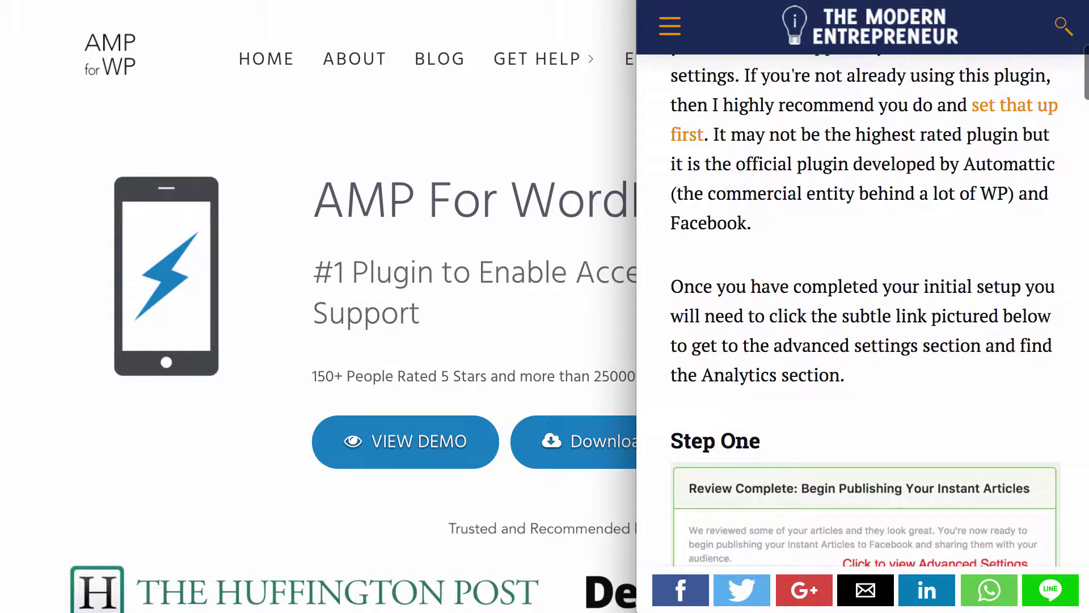
scroll(863, 306, up, 8)
right_click(834, 310)
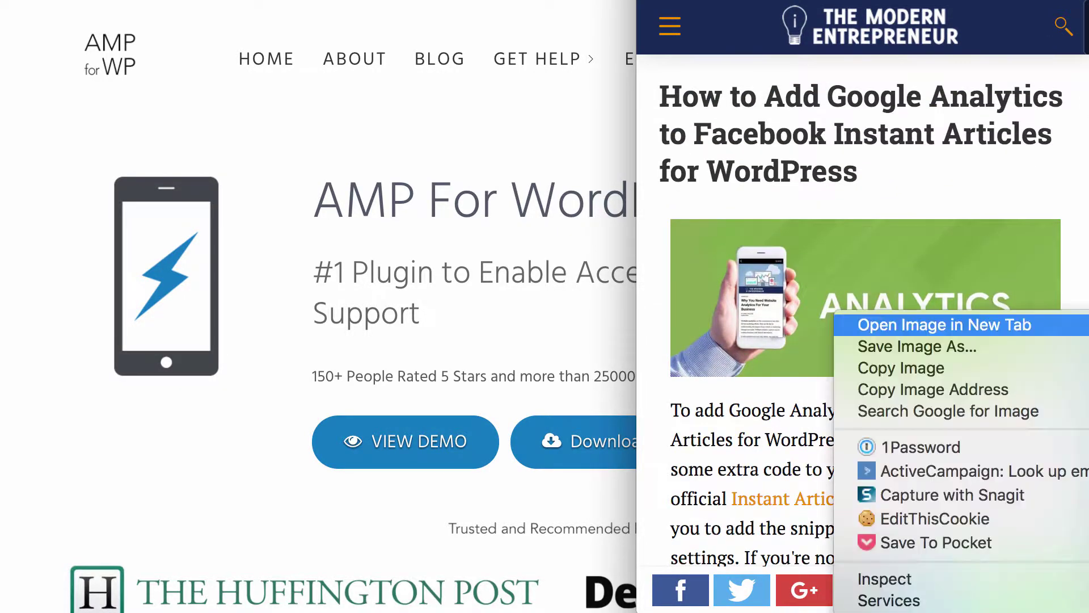
key(Escape)
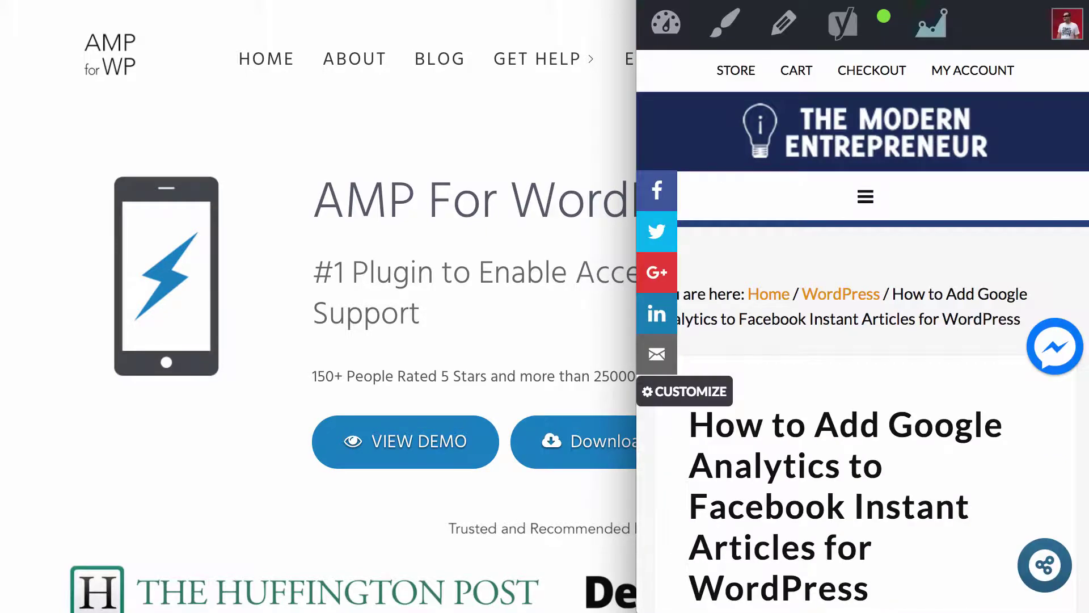
scroll(863, 306, down, 2)
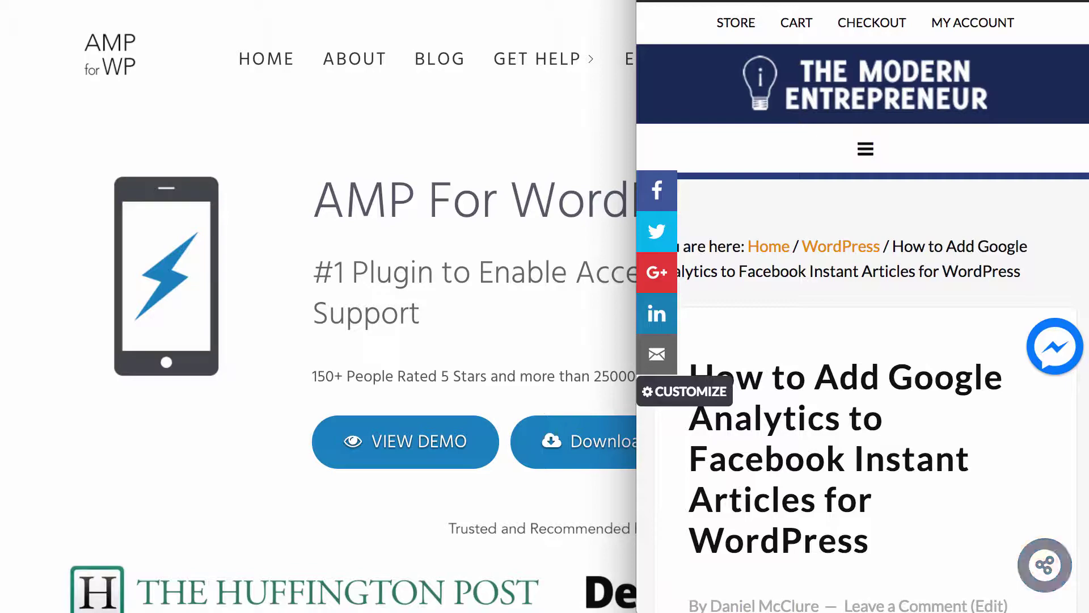
scroll(865, 317, down, 10)
scroll(865, 318, down, 3)
scroll(865, 318, up, 7)
scroll(865, 318, down, 2)
scroll(865, 318, up, 8)
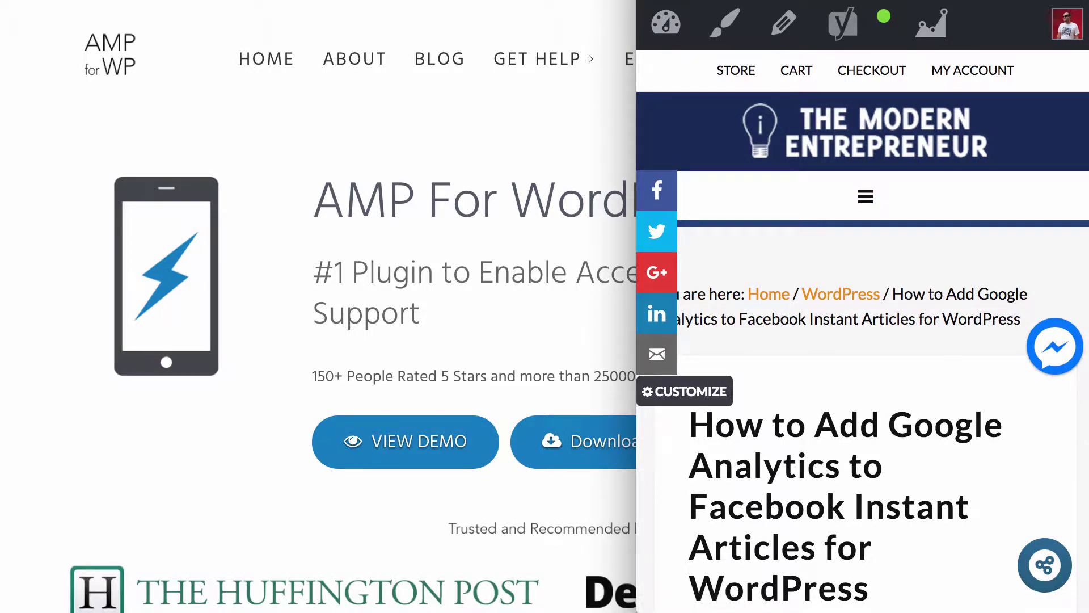
key(ctrl+Tab)
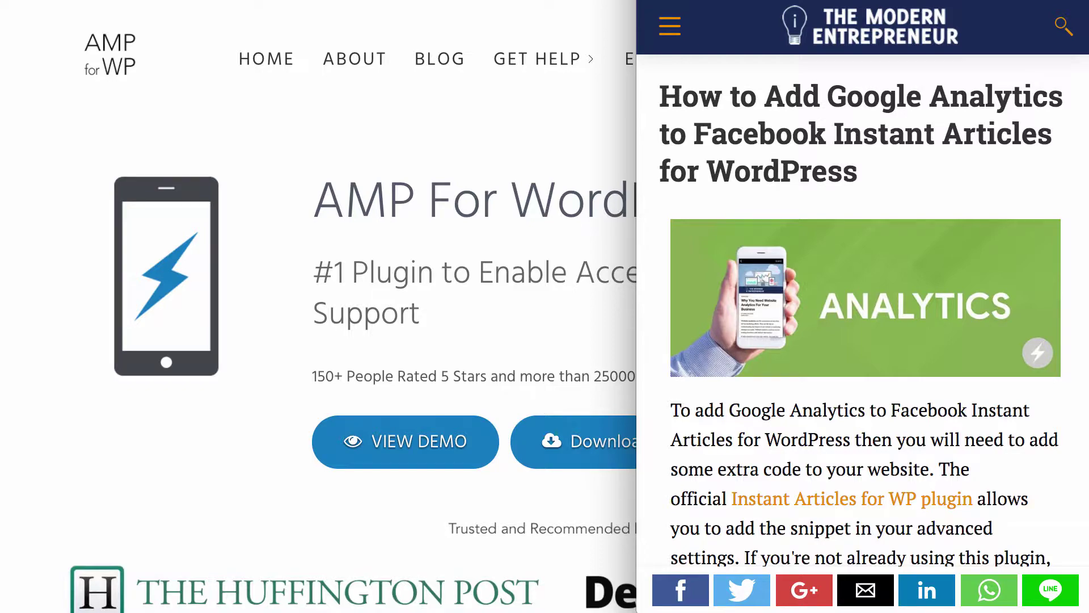
scroll(863, 309, down, 10)
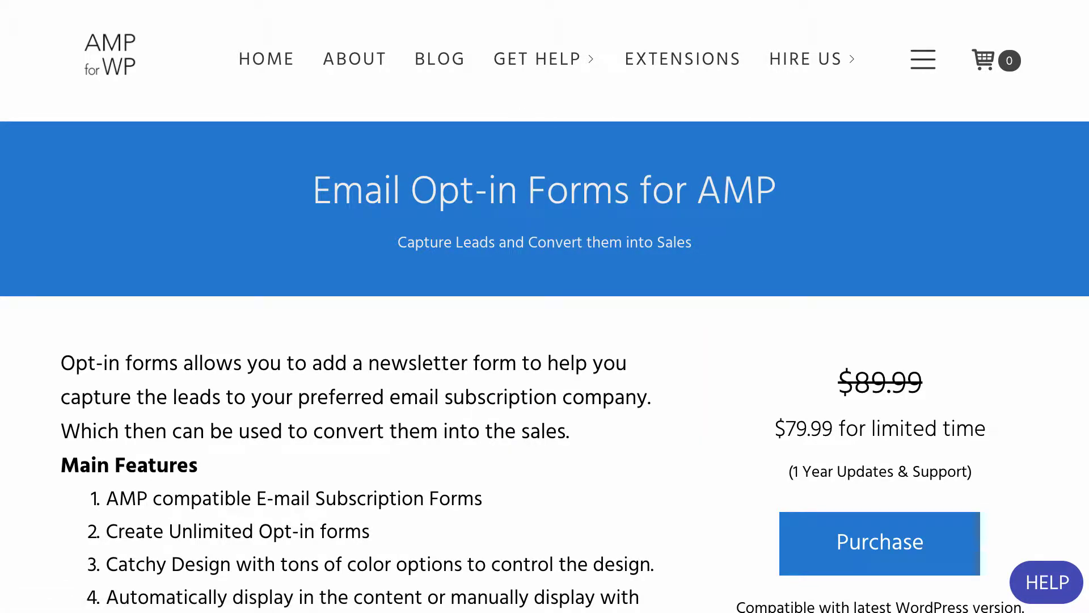
Read through the Email Opt-in Forms for AMP product page, from pricing and main features down to Updates & Support.
scroll(544, 306, down, 4)
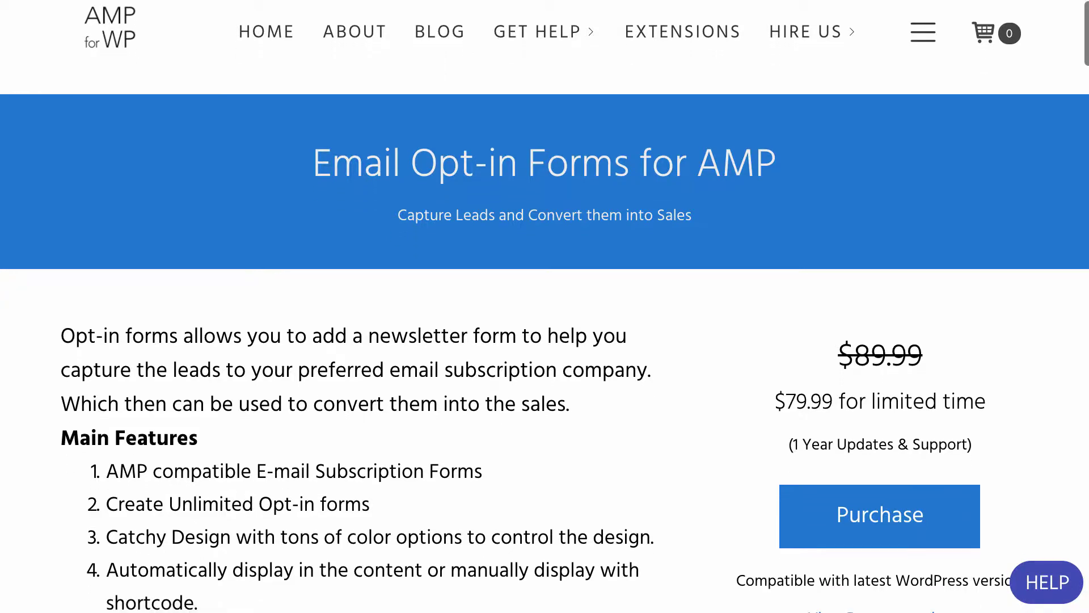
scroll(545, 307, down, 2)
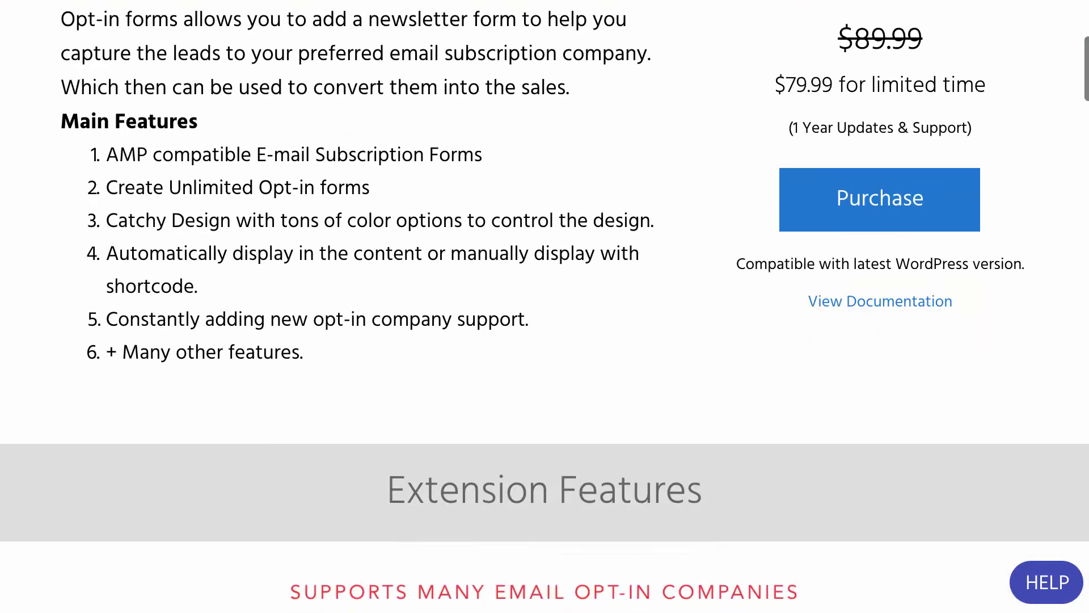
scroll(545, 306, down, 7)
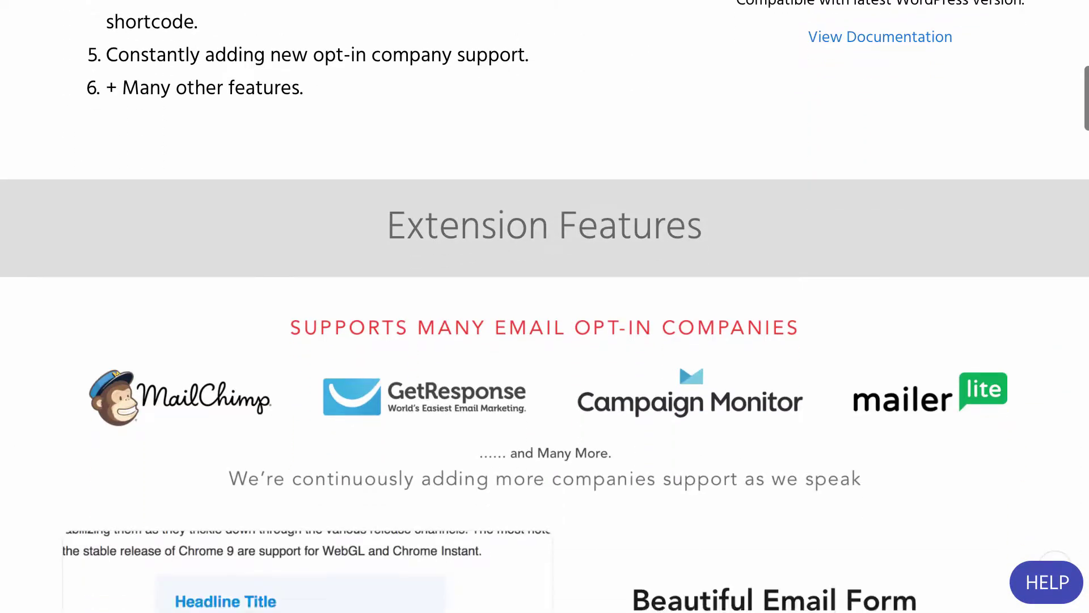
scroll(545, 306, down, 2)
scroll(544, 306, down, 3)
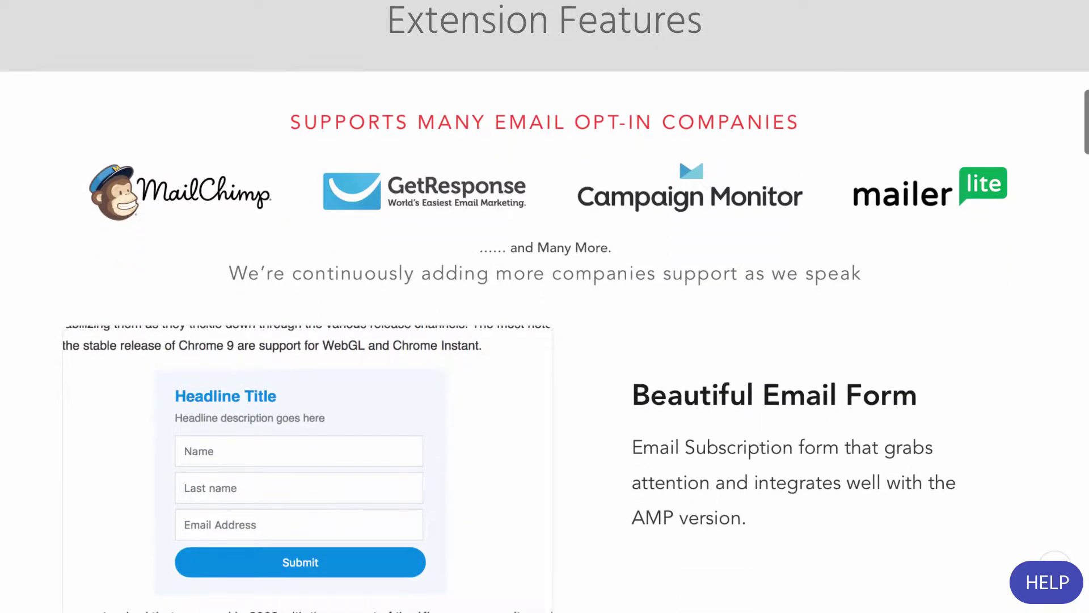
scroll(545, 306, down, 1)
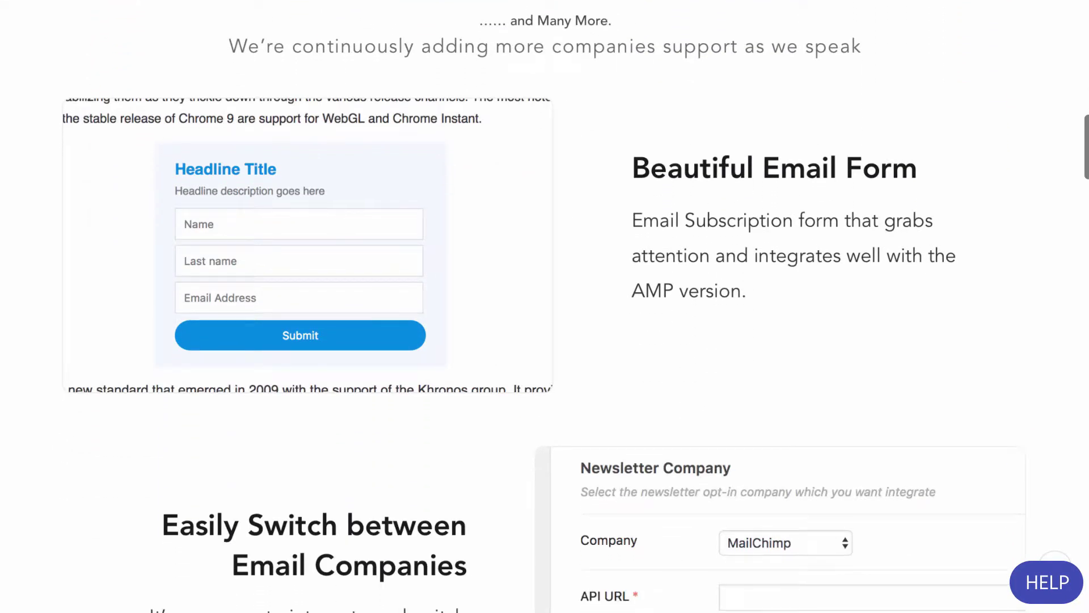
scroll(545, 306, down, 4)
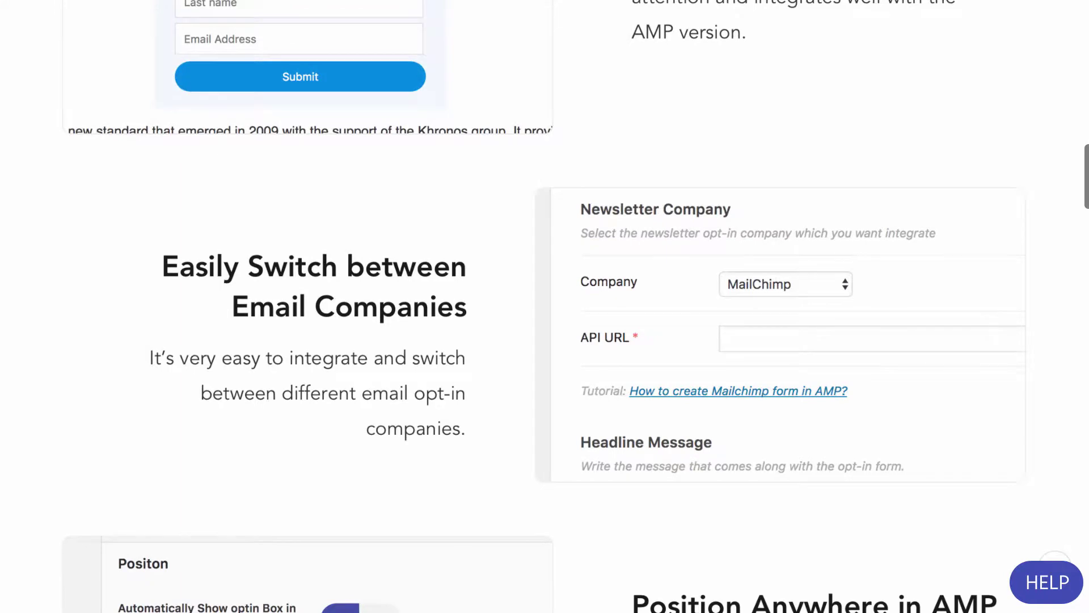
scroll(544, 306, down, 1)
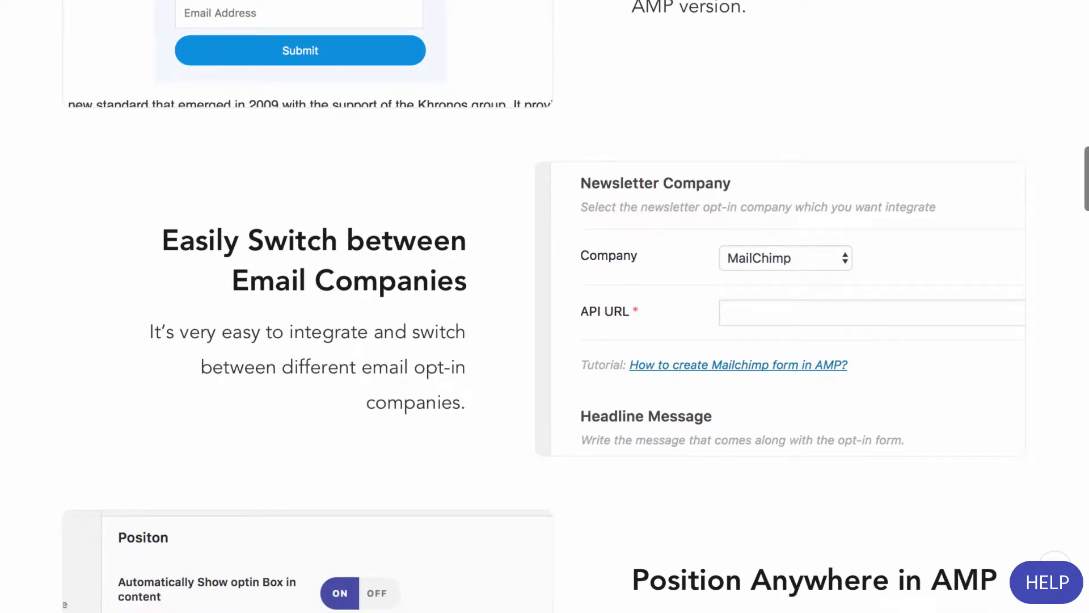
scroll(545, 307, down, 1)
scroll(545, 306, down, 1)
scroll(545, 307, down, 2)
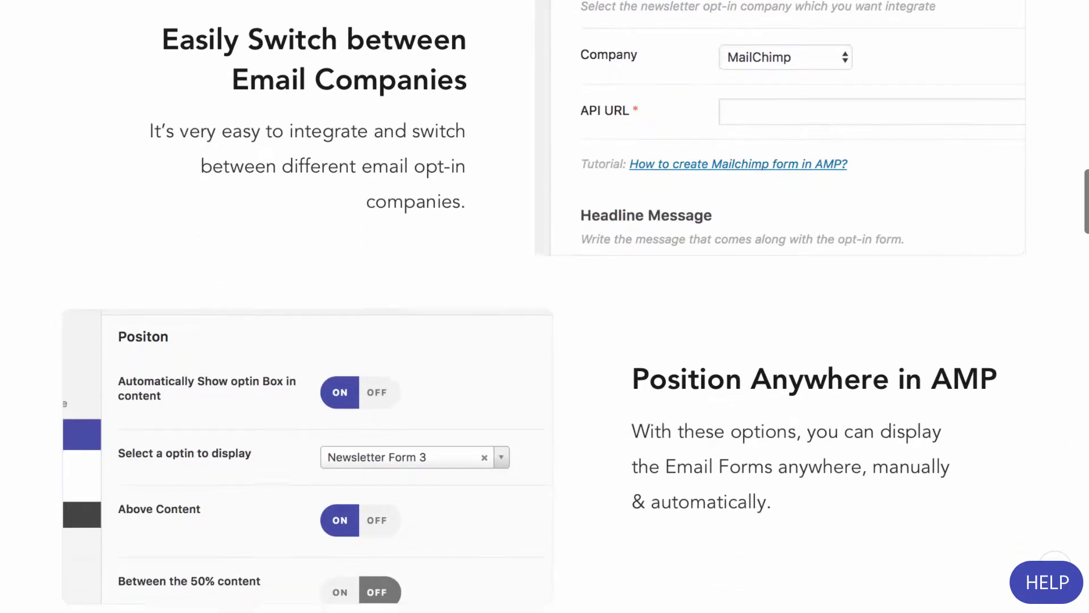
scroll(544, 306, down, 2)
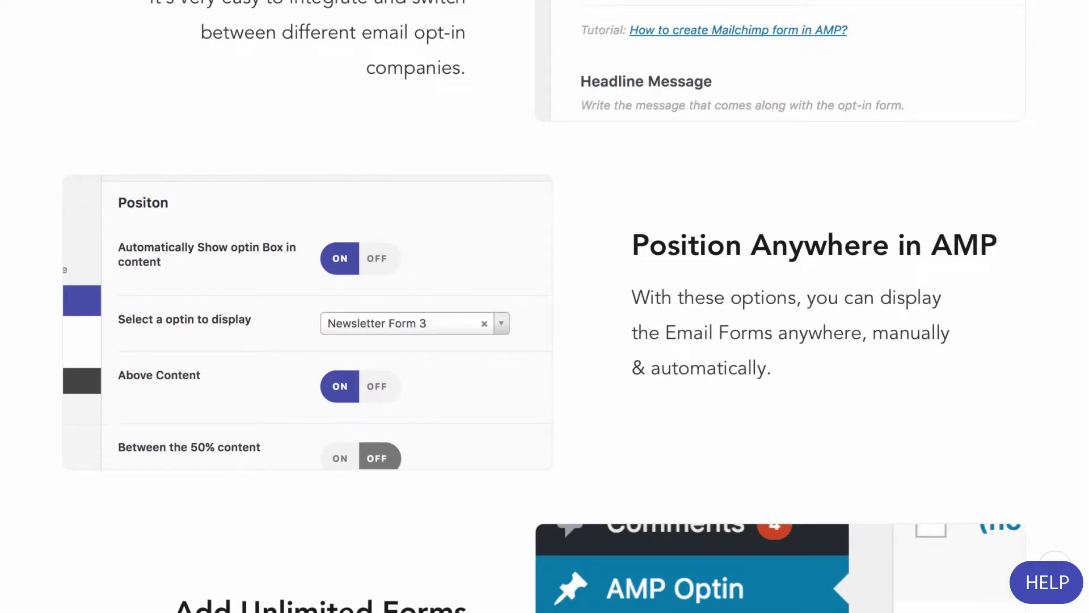
scroll(545, 306, down, 8)
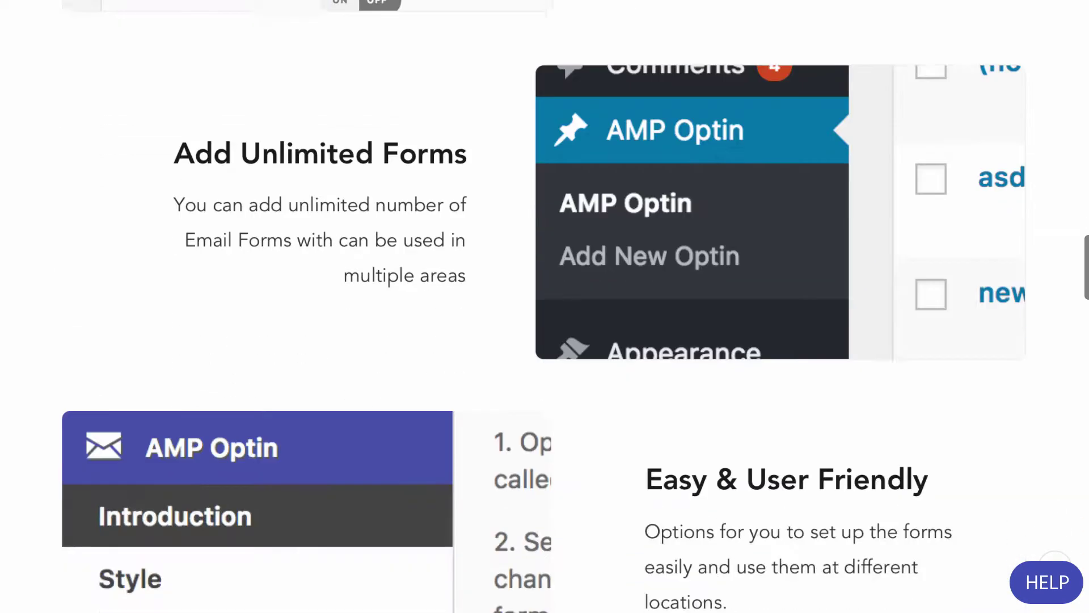
scroll(544, 306, down, 3)
scroll(544, 306, down, 1)
scroll(544, 307, down, 4)
scroll(545, 307, down, 3)
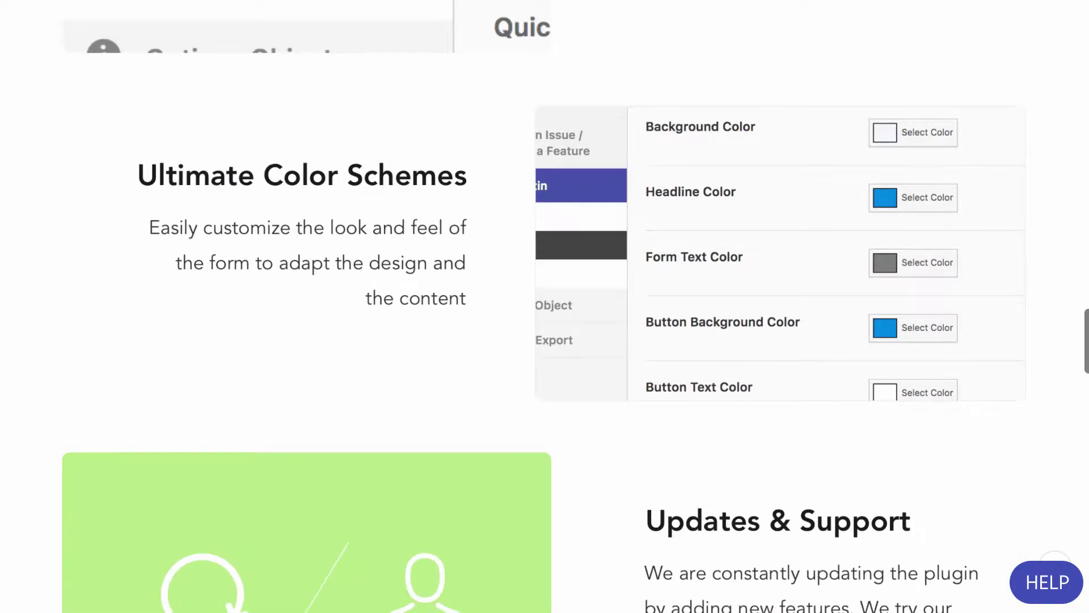
scroll(544, 306, down, 4)
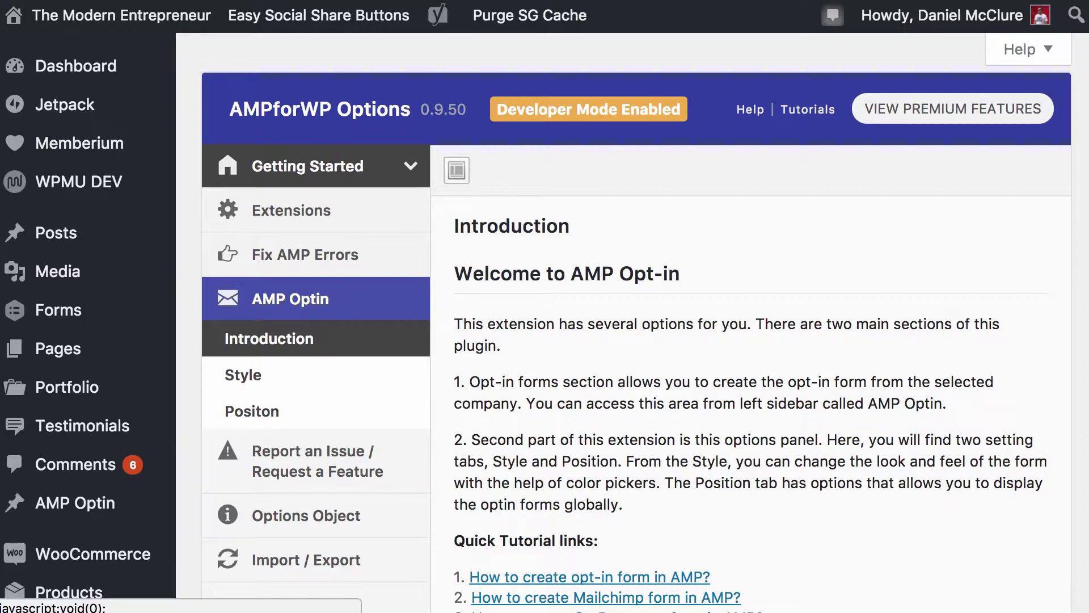
Expand the Getting Started section of the AMPforWP options and look over its list of settings pages.
click(315, 166)
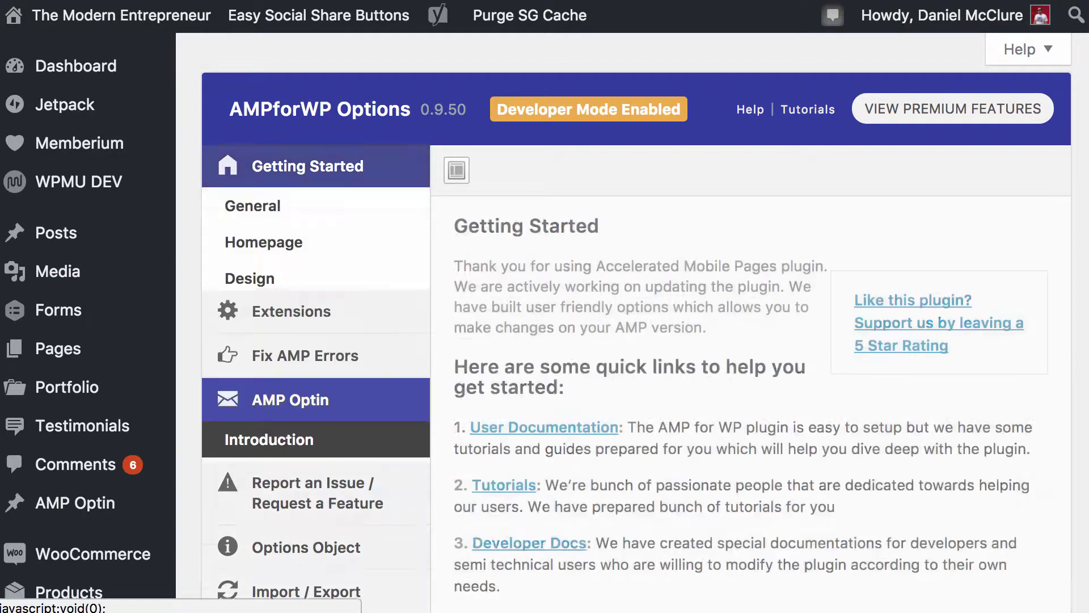
scroll(315, 462, down, 3)
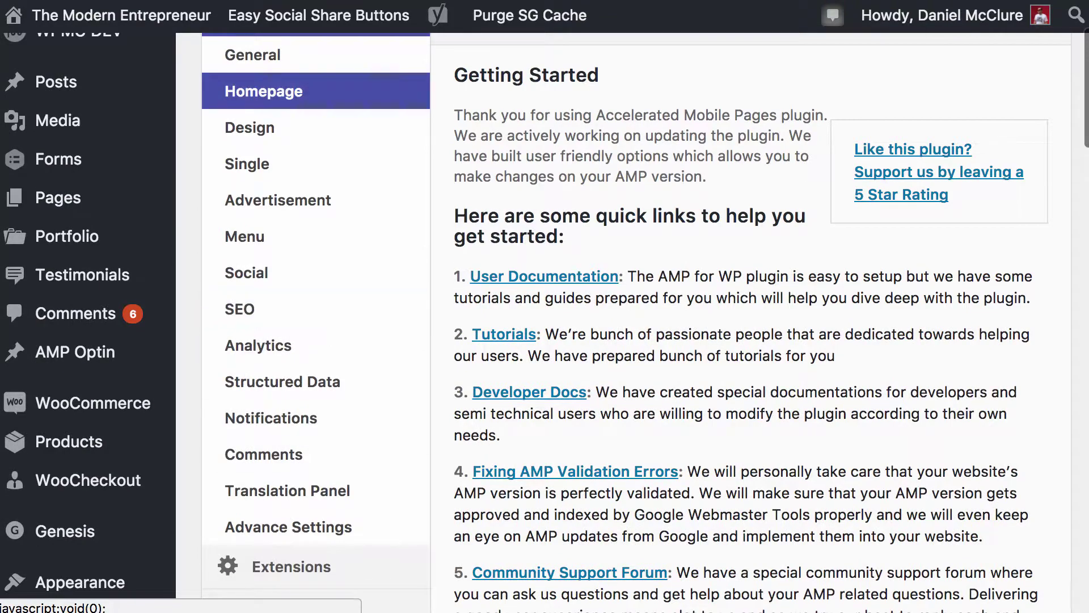
scroll(283, 369, down, 2)
scroll(316, 368, down, 12)
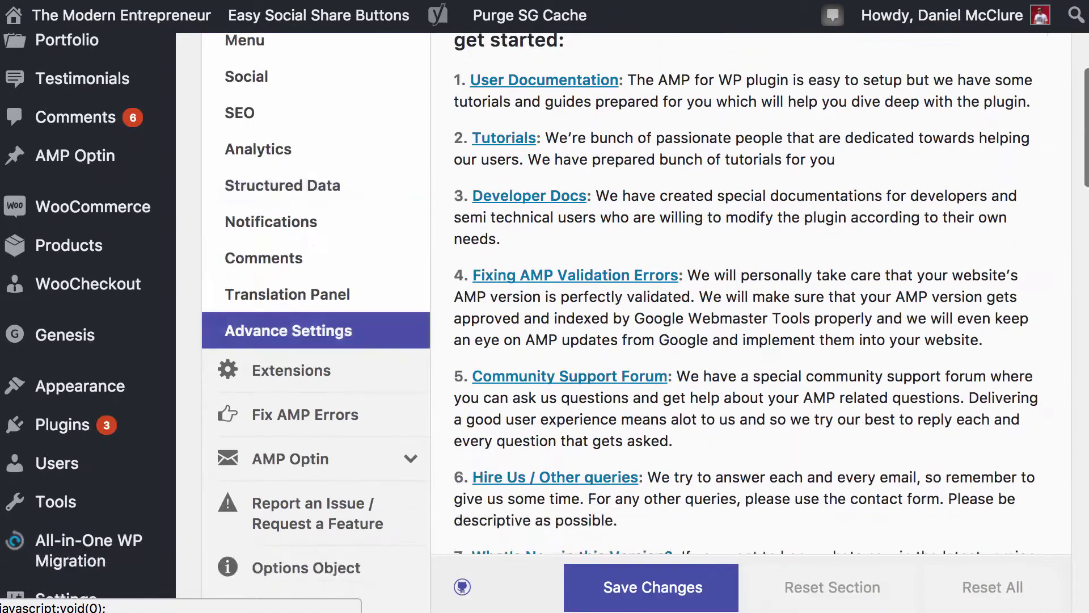
scroll(316, 255, up, 5)
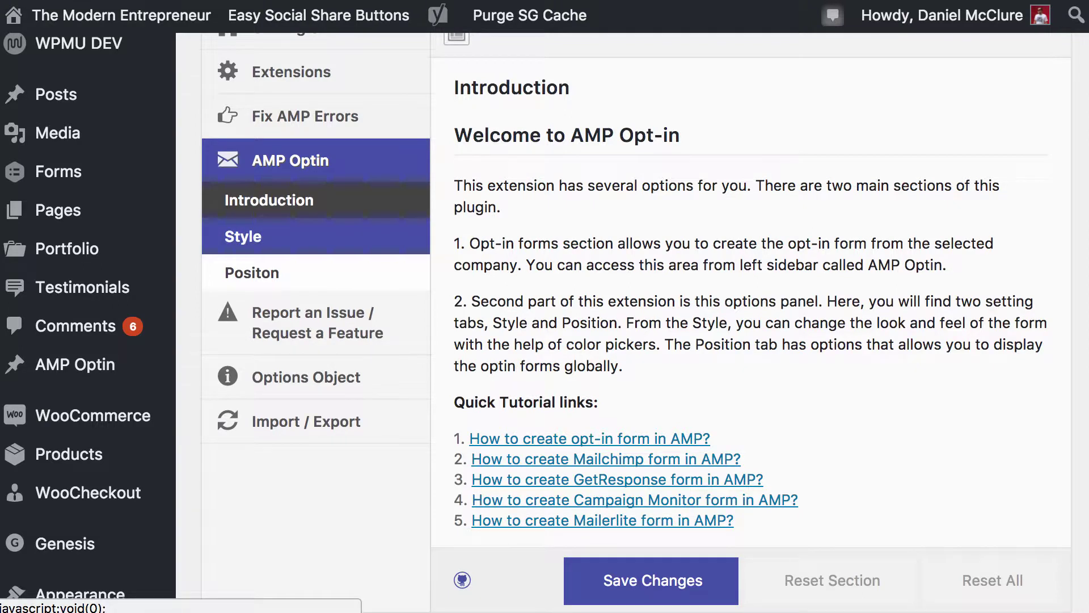
Open the AMP Optin style settings and try #5080a8 as the form's background color.
click(243, 237)
scroll(635, 318, down, 2)
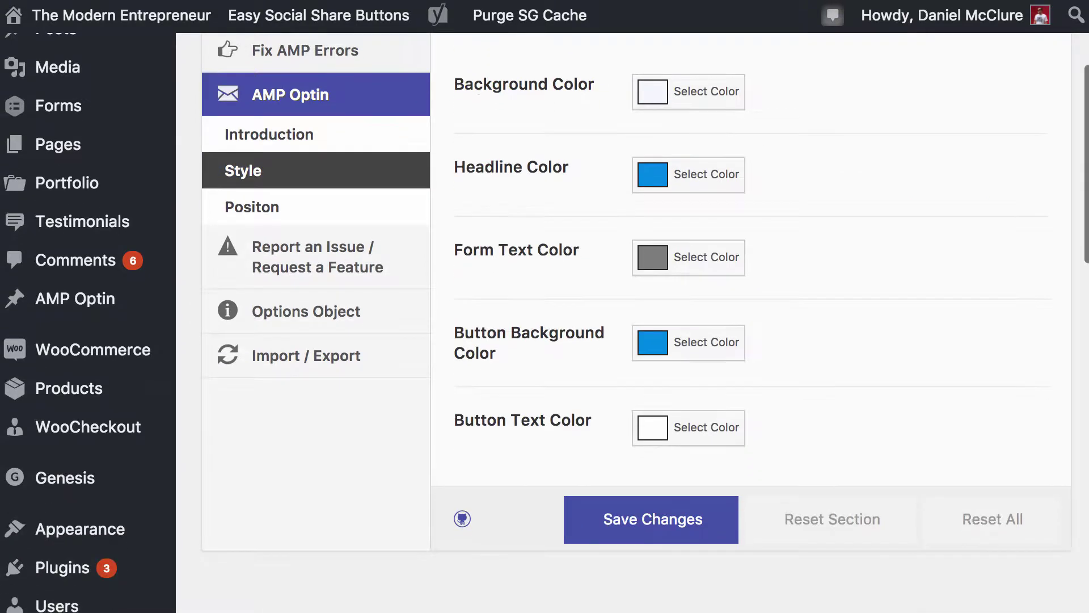
scroll(635, 317, up, 1)
click(688, 126)
mouse_move(726, 181)
mouse_down()
mouse_move(767, 207)
mouse_move(726, 212)
mouse_up()
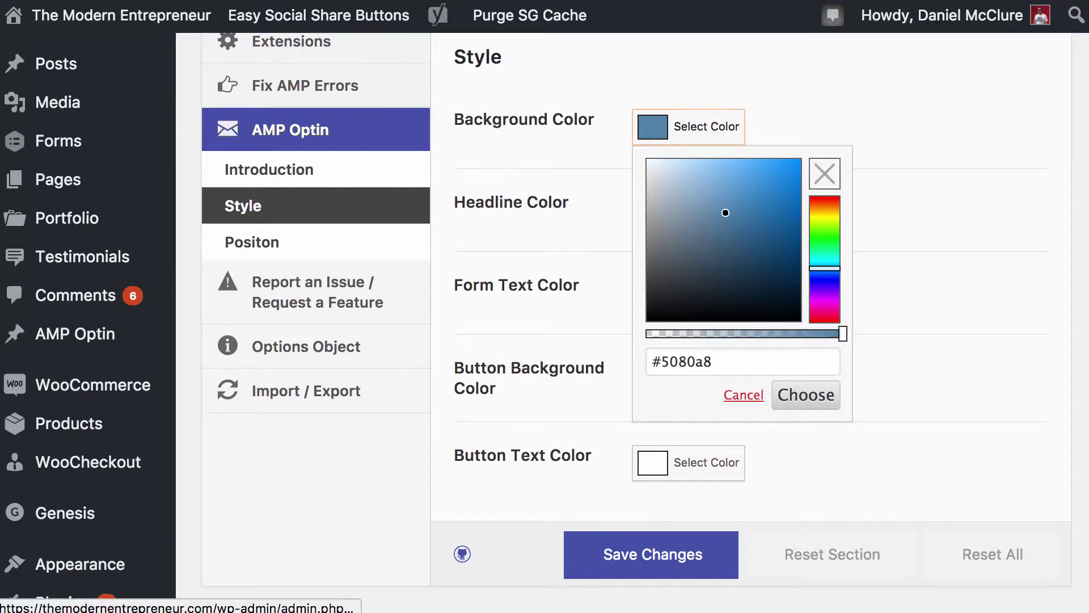
click(743, 394)
Open the AMP Optin position settings and view the subscription form within the AMP article.
click(252, 241)
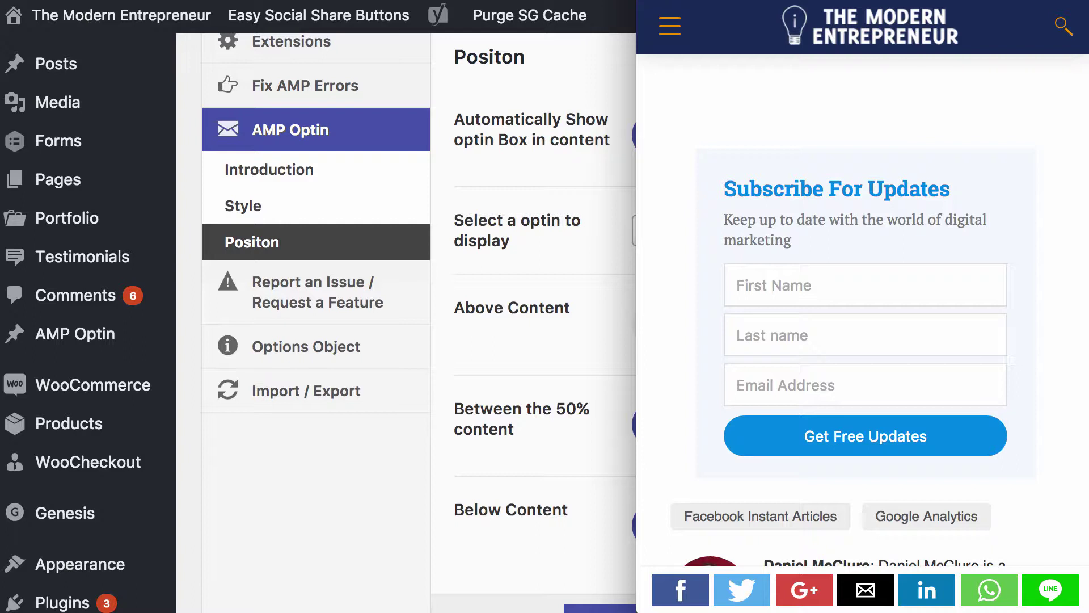
scroll(862, 340, down, 2)
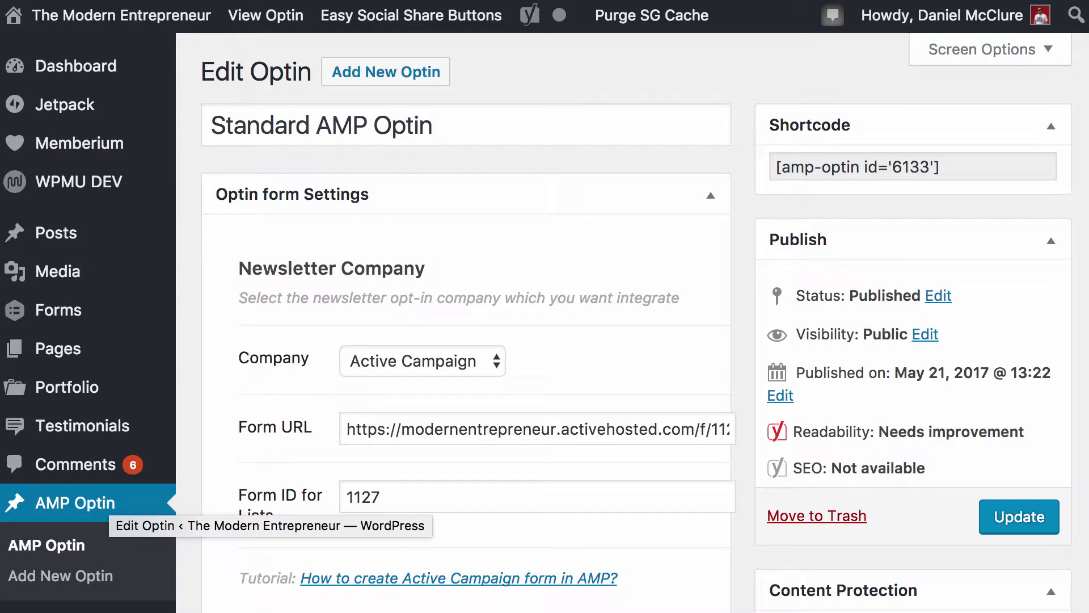
Review the Standard AMP Optin form's title, the available newsletter companies, and the form URL and ID settings.
click(433, 125)
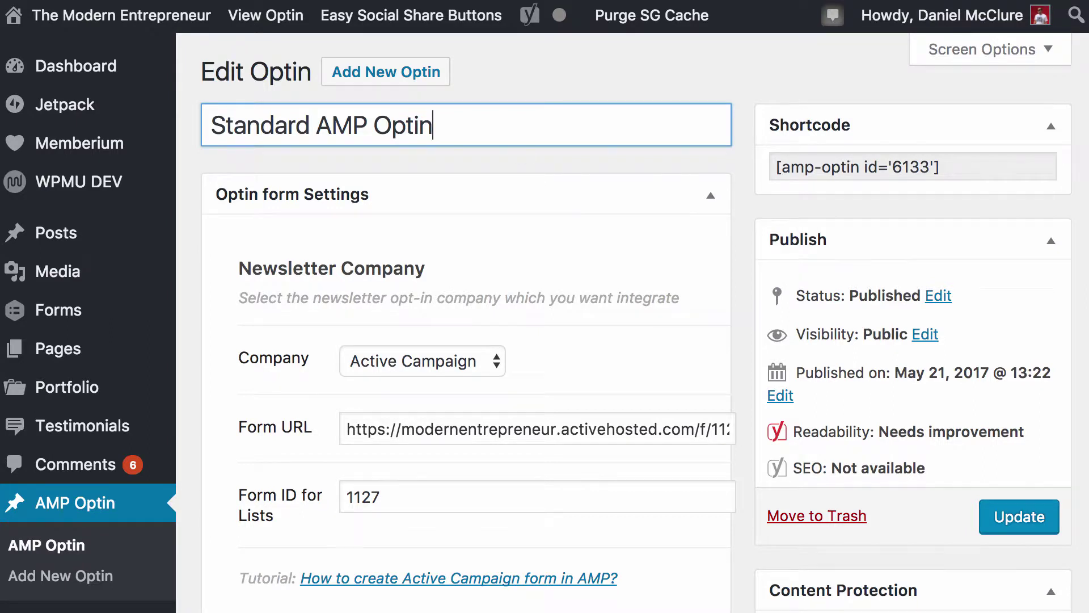
scroll(544, 315, down, 2)
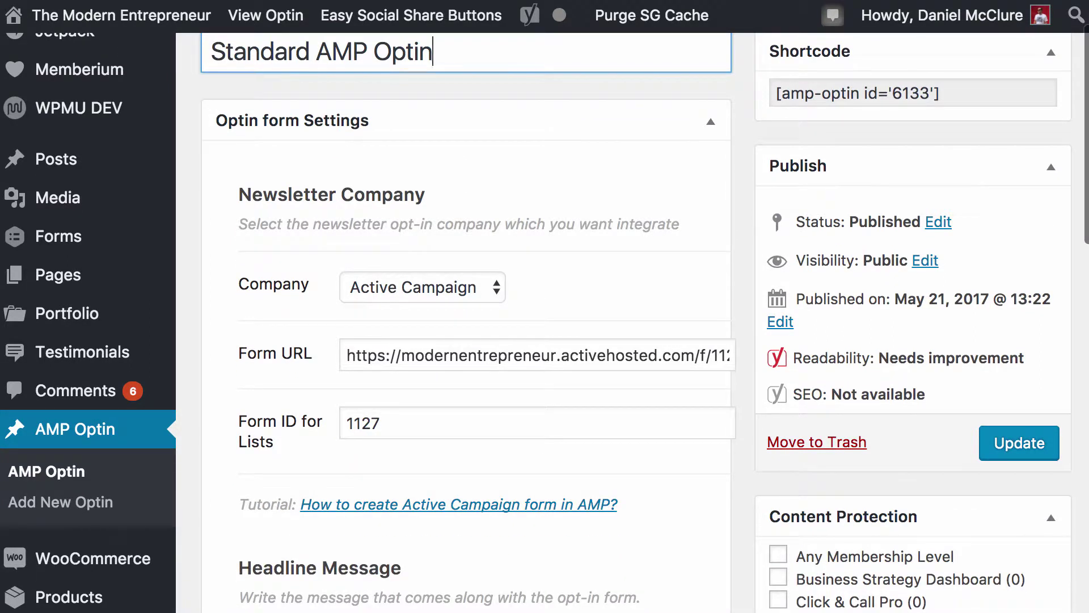
click(422, 287)
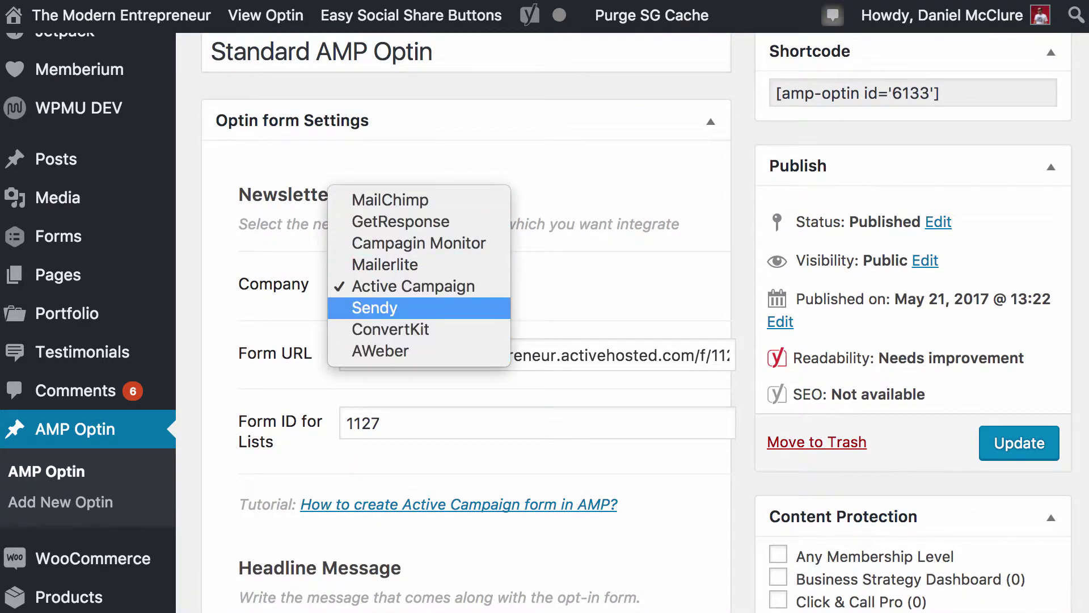
key(Escape)
click(536, 355)
scroll(545, 322, down, 2)
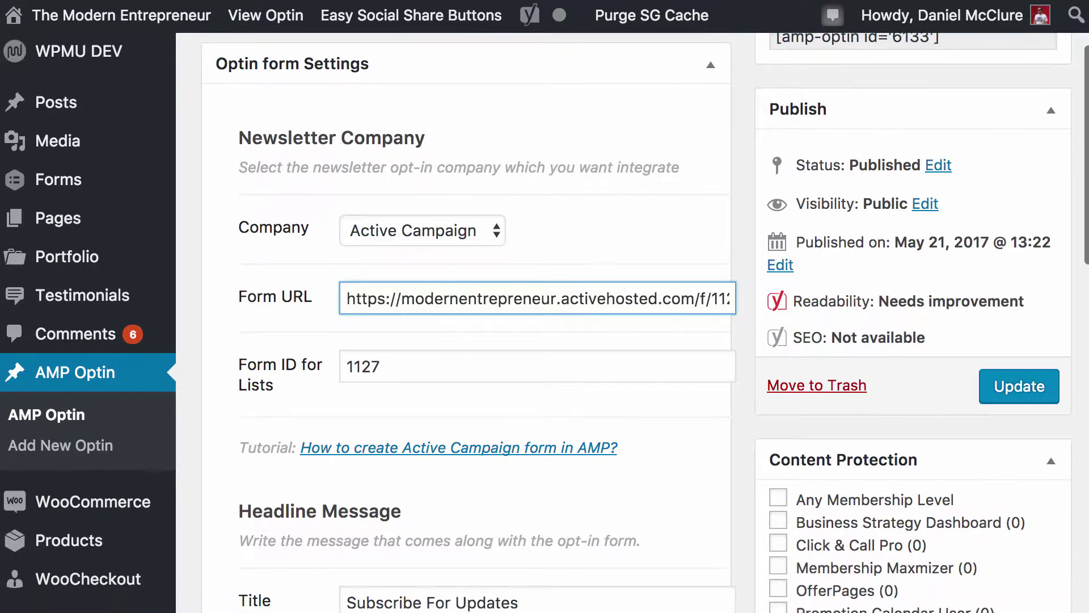
Set the opt-in form's headline title to "Marketing for Modern Entrepreneurs".
scroll(544, 323, down, 7)
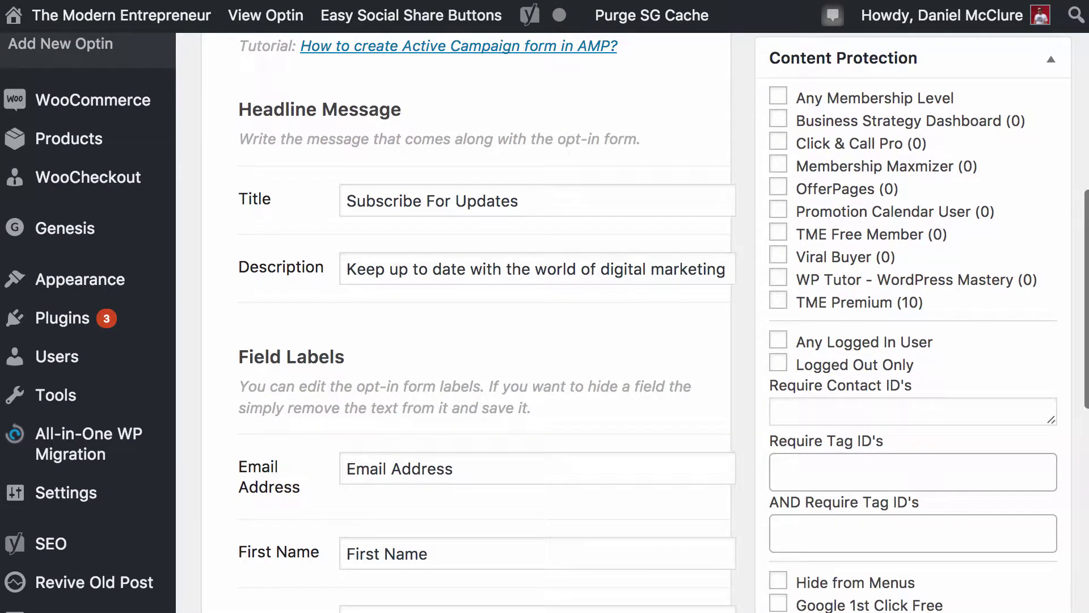
key(Tab)
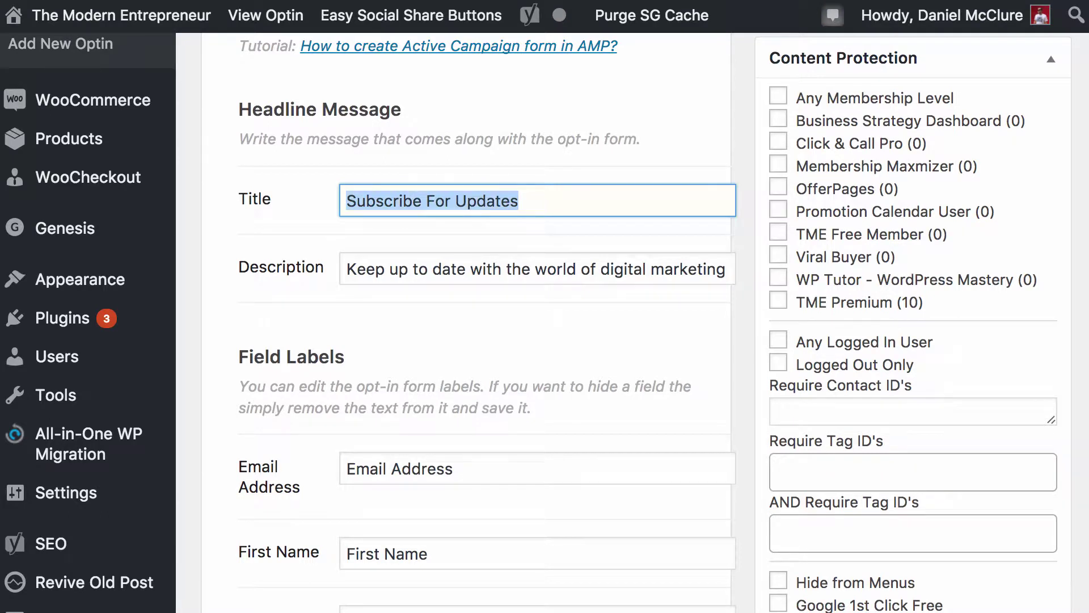
text(Marketing for Modern Entrepreneurs)
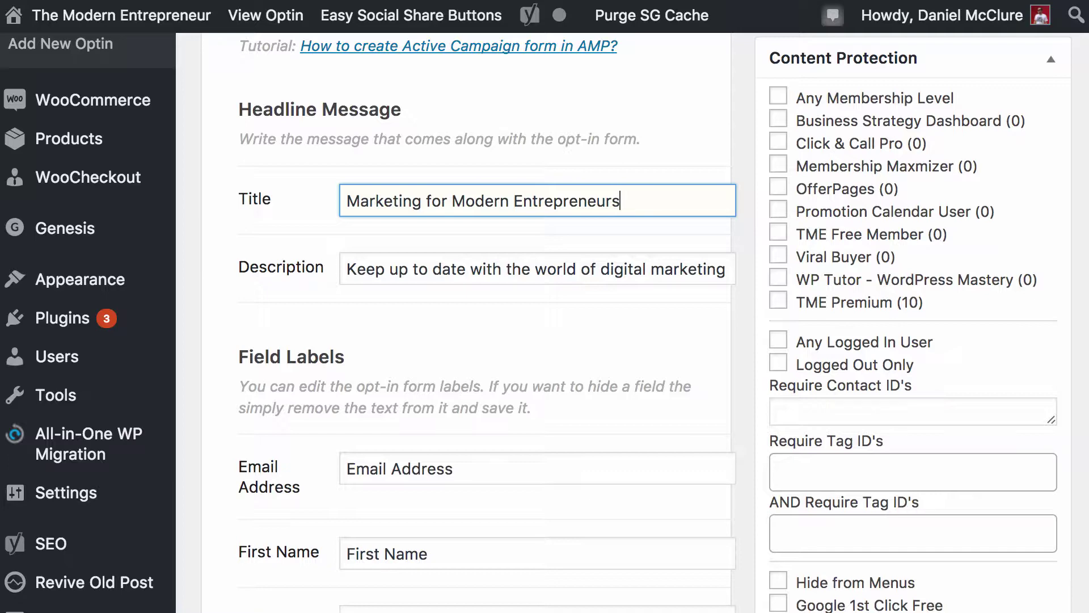
scroll(544, 322, down, 1)
scroll(544, 322, down, 3)
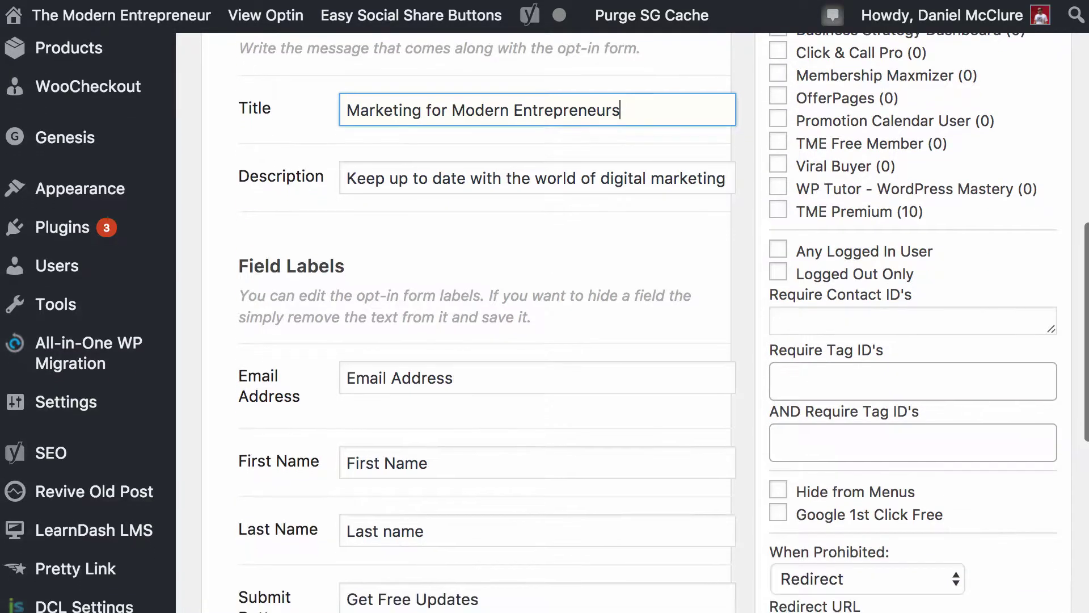
Review the opt-in form's field labels for email address, first name and last name.
right_click(497, 378)
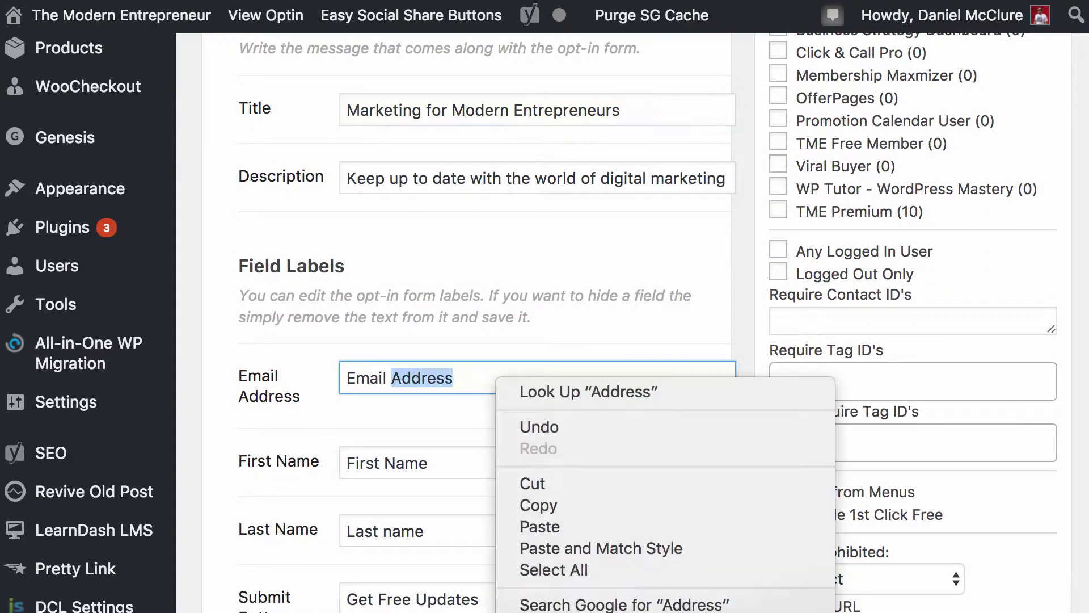
key(Escape)
scroll(545, 322, down, 2)
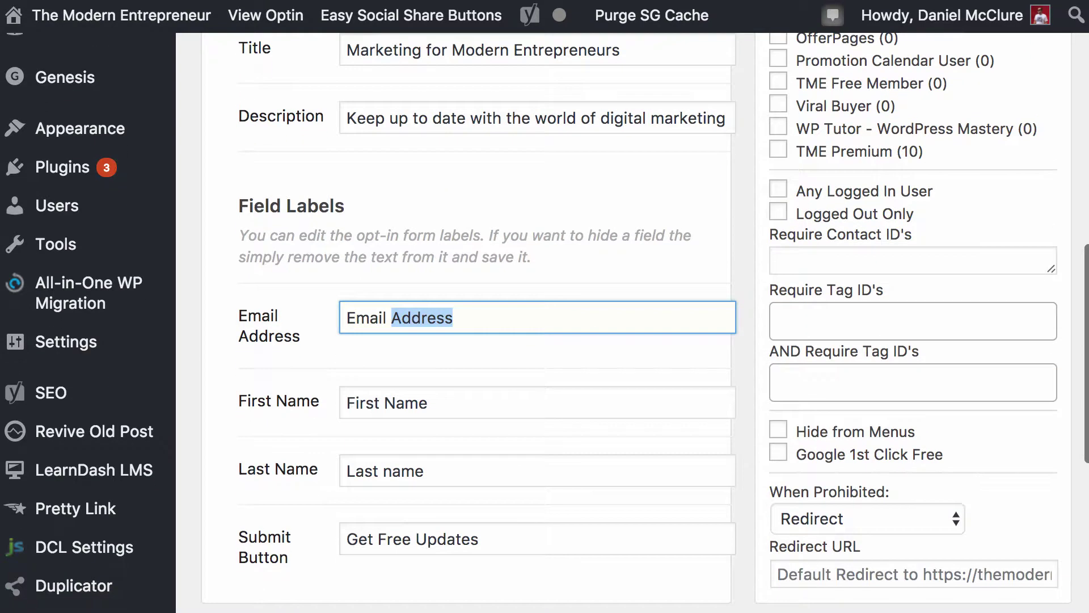
click(453, 317)
click(429, 402)
click(424, 470)
Set the opt-in form's submit button label to "I Want In!".
click(470, 539)
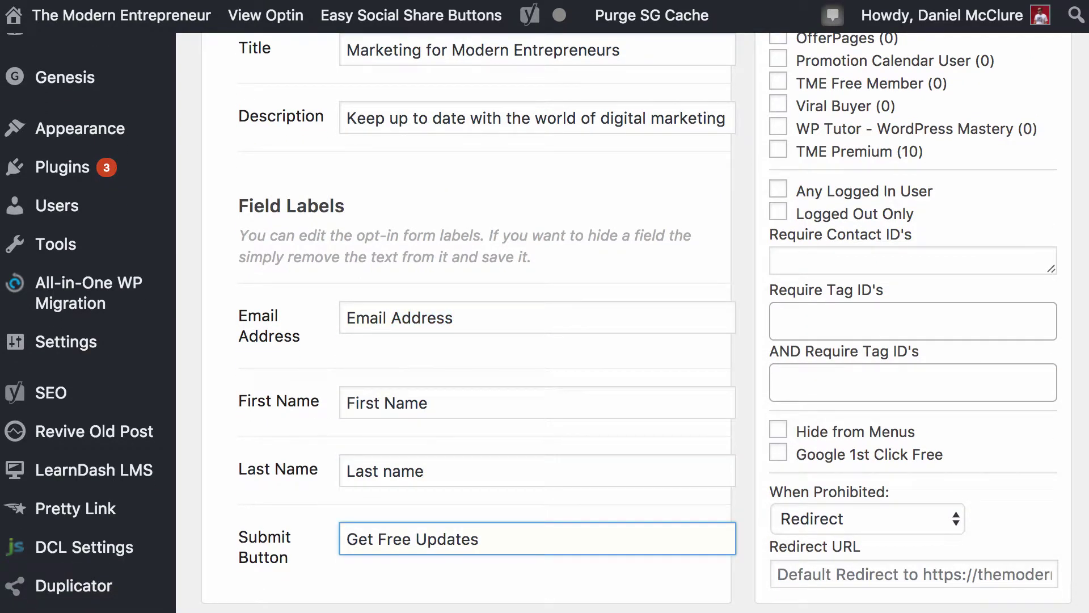
key(super+a)
text(I)
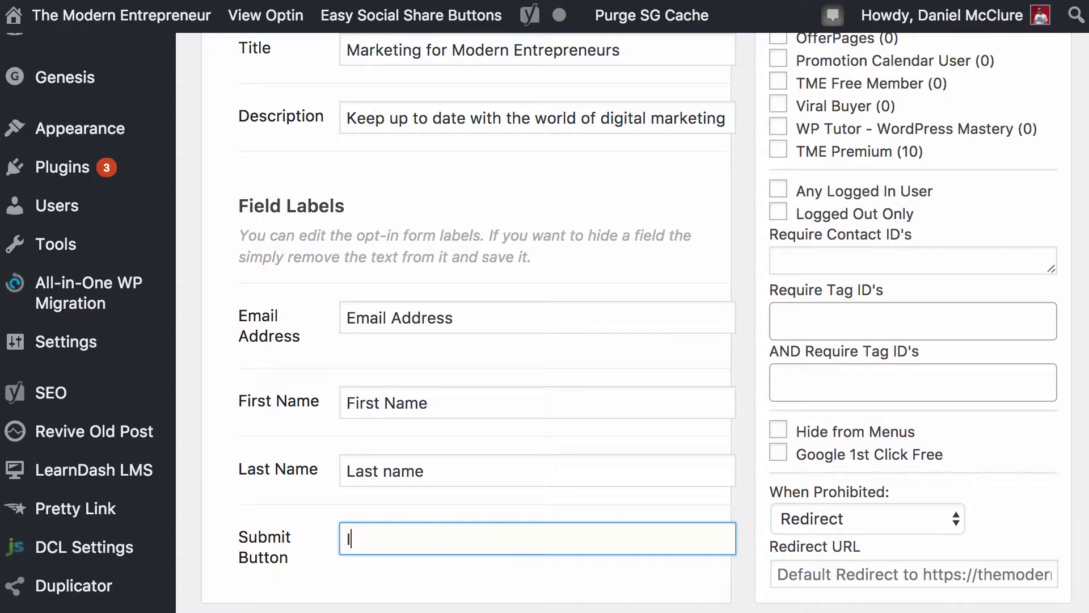
text( Want It!)
key(BackSpace)
key(BackSpace)
key(BackSpace)
text(In!)
Collapse the Content Protection box and check the form's field labels.
scroll(545, 318, down, 5)
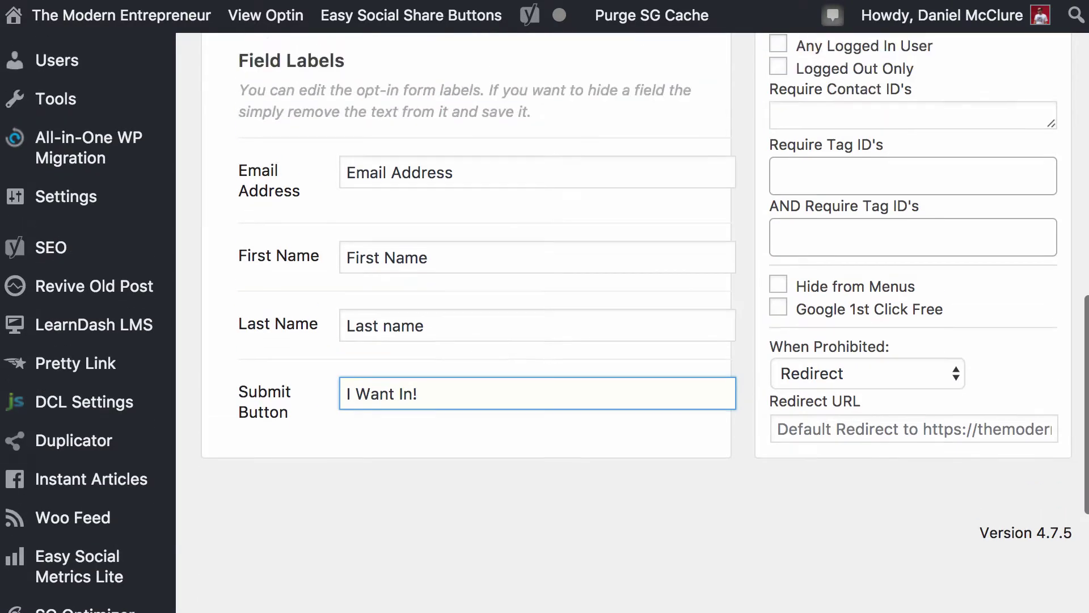
scroll(545, 317, up, 10)
click(938, 139)
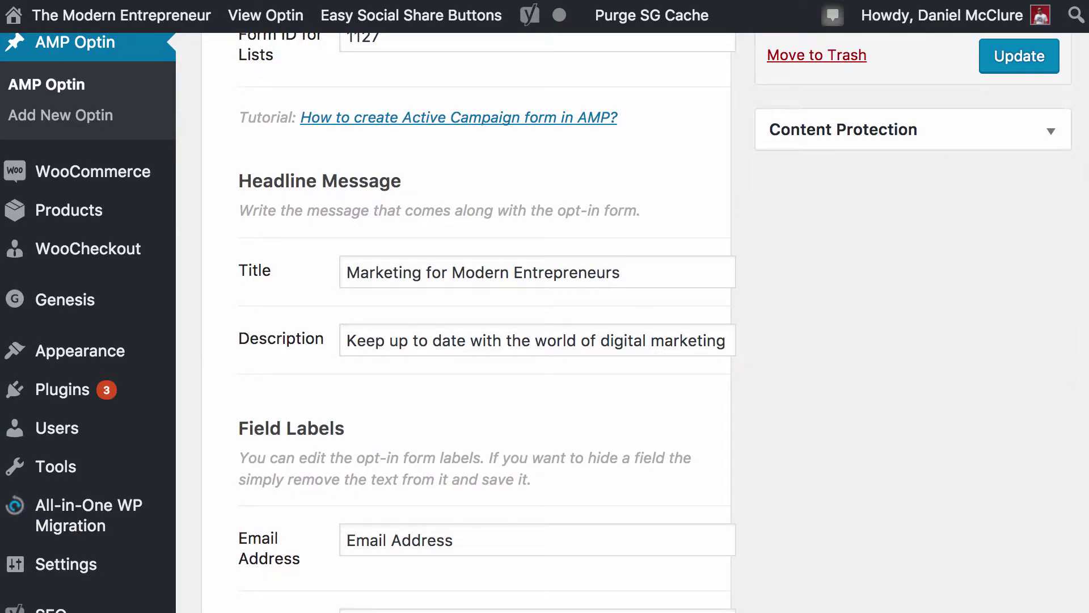
scroll(471, 317, down, 10)
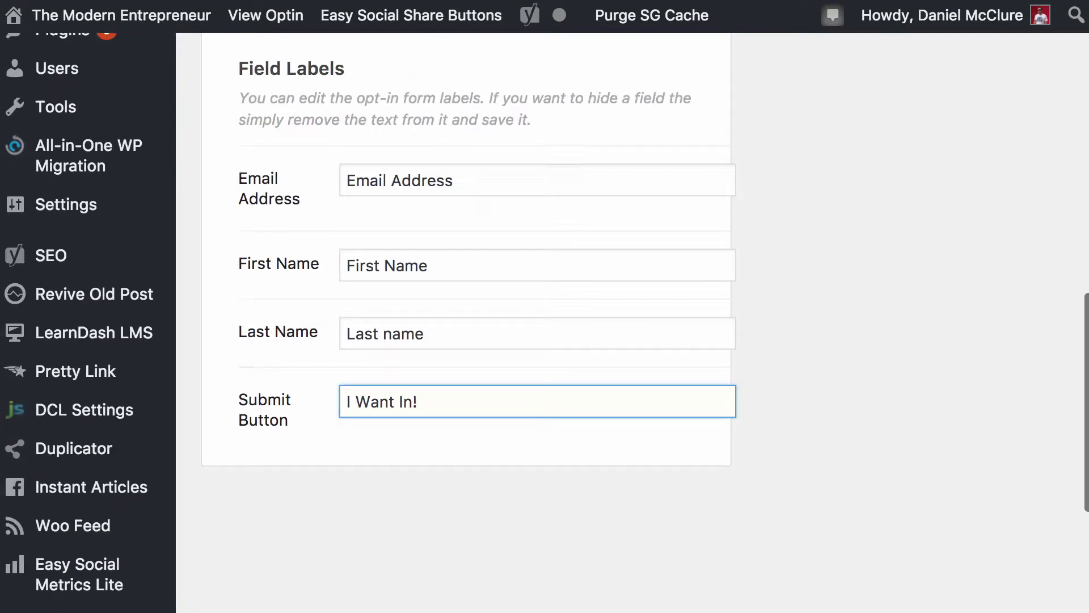
Check the headline title and description, and save the updated opt-in form.
scroll(470, 317, up, 7)
right_click(542, 242)
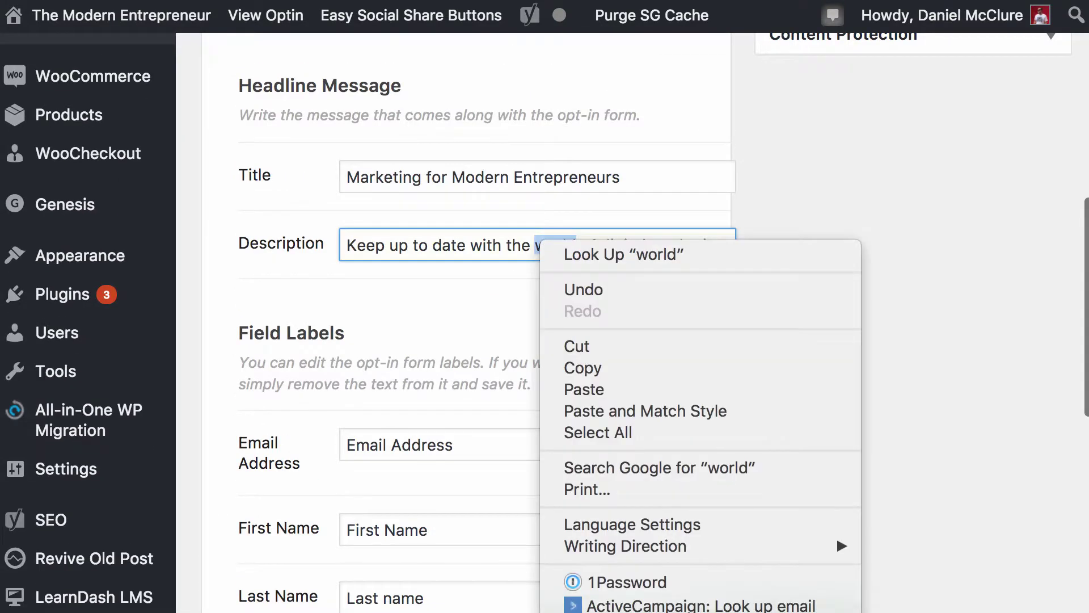
right_click(447, 177)
key(Escape)
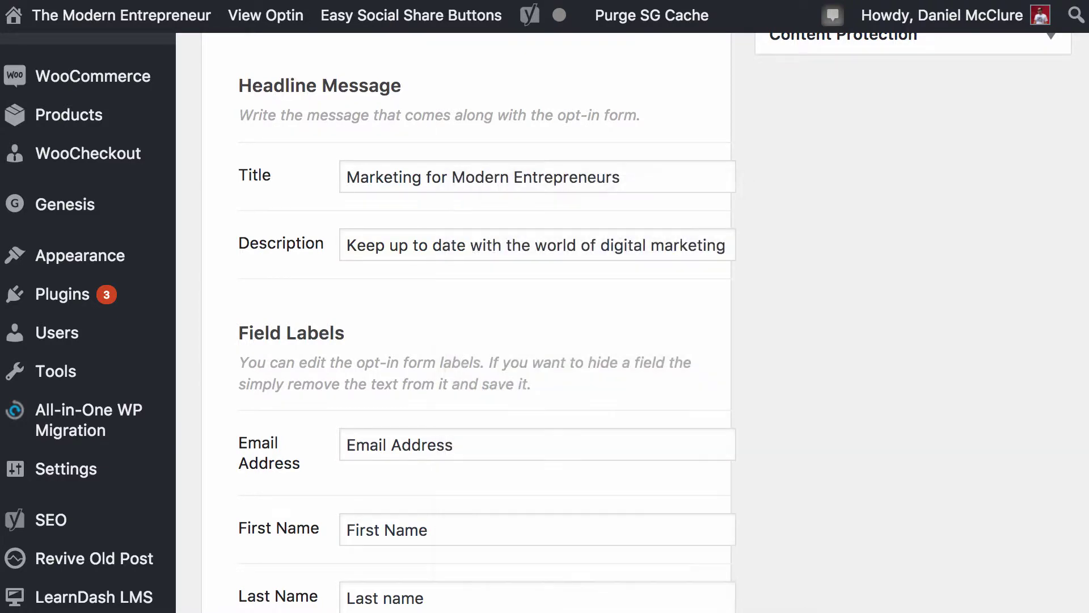
scroll(471, 318, up, 8)
click(1018, 398)
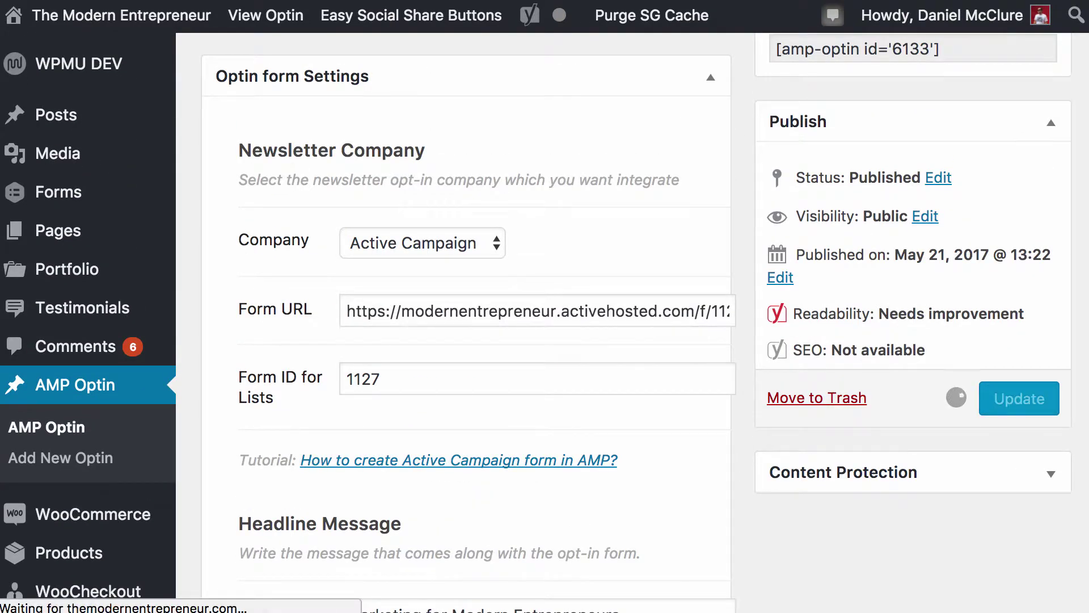
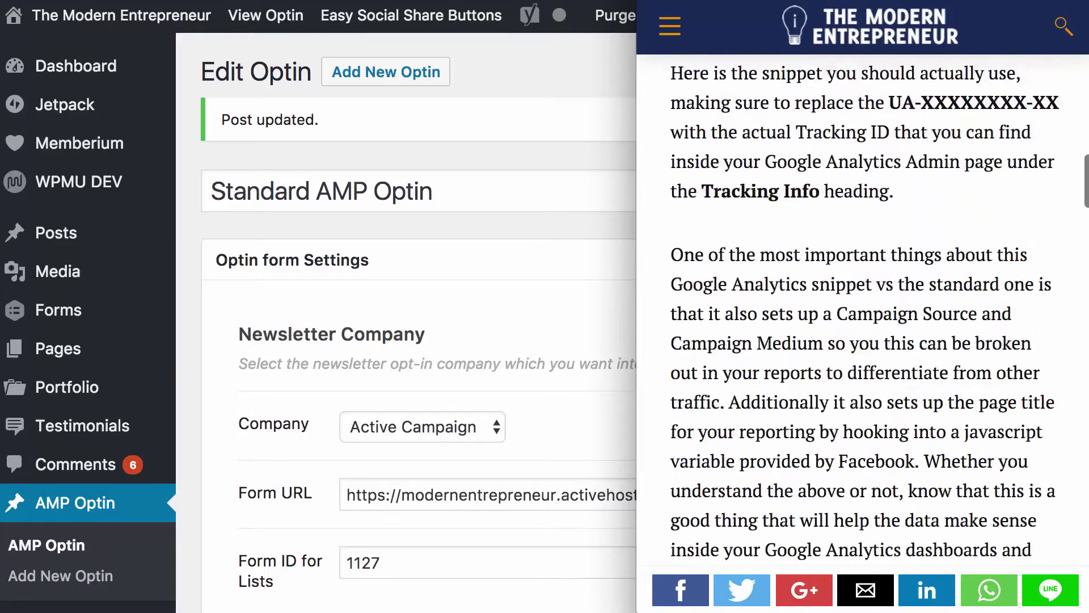
scroll(862, 312, up, 15)
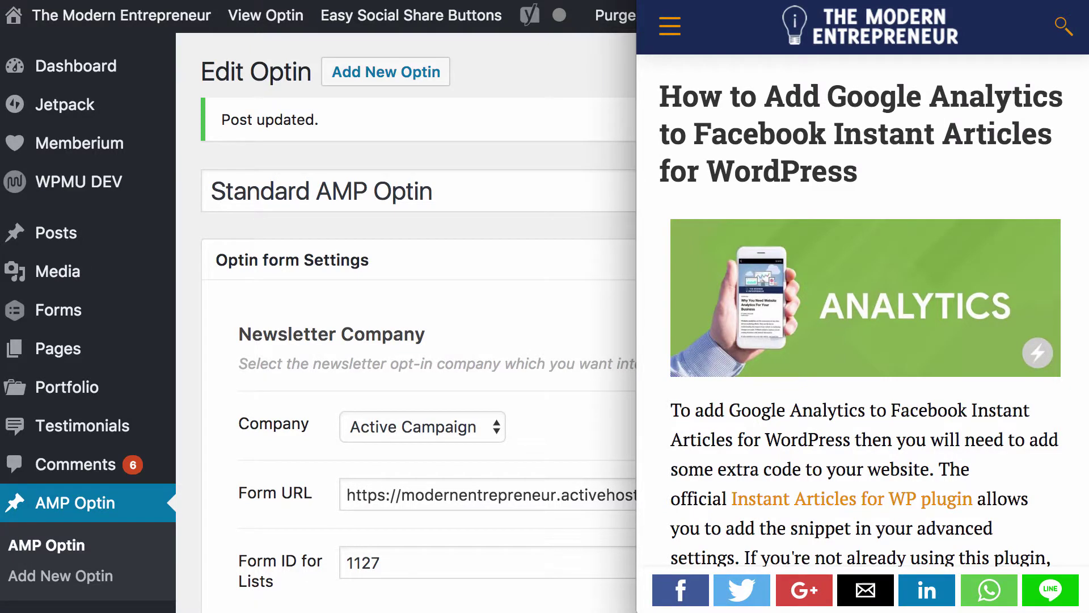
Check the Google Analytics article in the mobile AMP preview for the opt-in form's placement.
scroll(496, 278, down, 1)
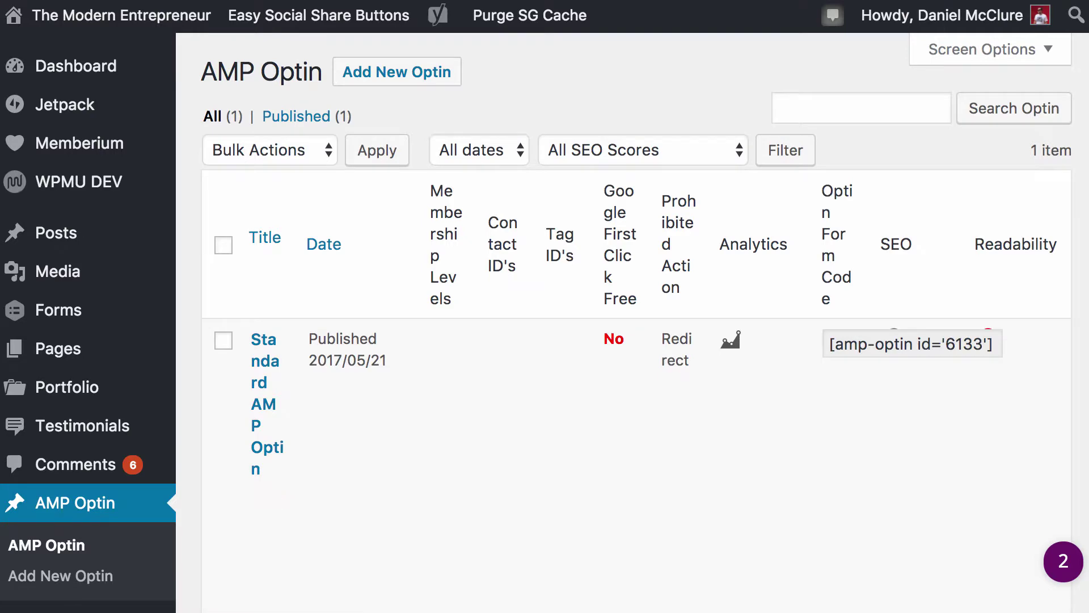
Hide the Analytics, Contact ID's, Membership Levels, Tag ID's, Google First Click Free and Prohibited Action columns in the AMP Optin list.
scroll(624, 397, down, 3)
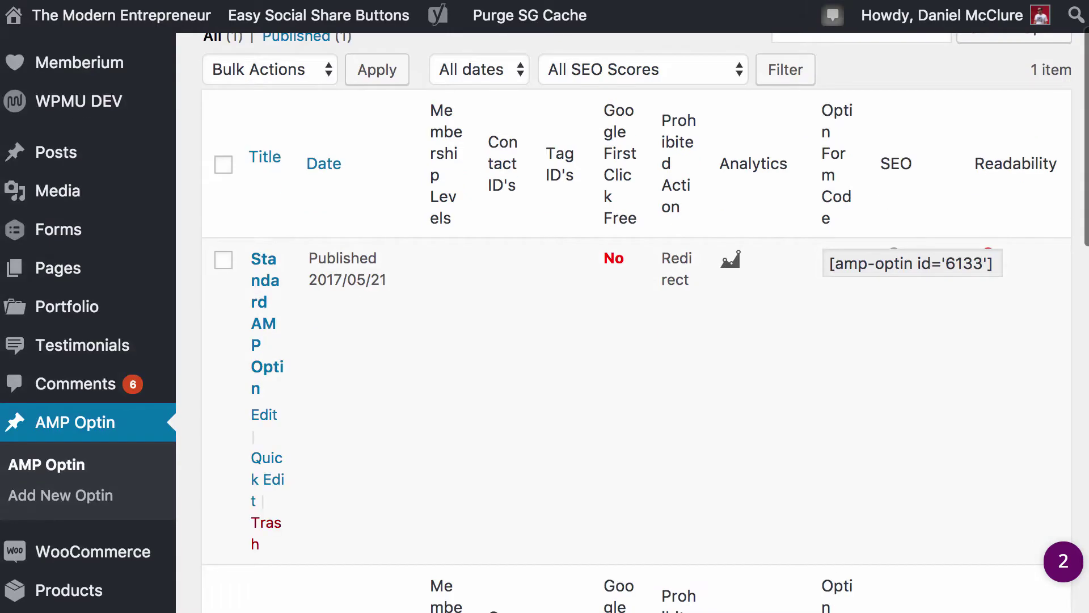
scroll(624, 397, up, 3)
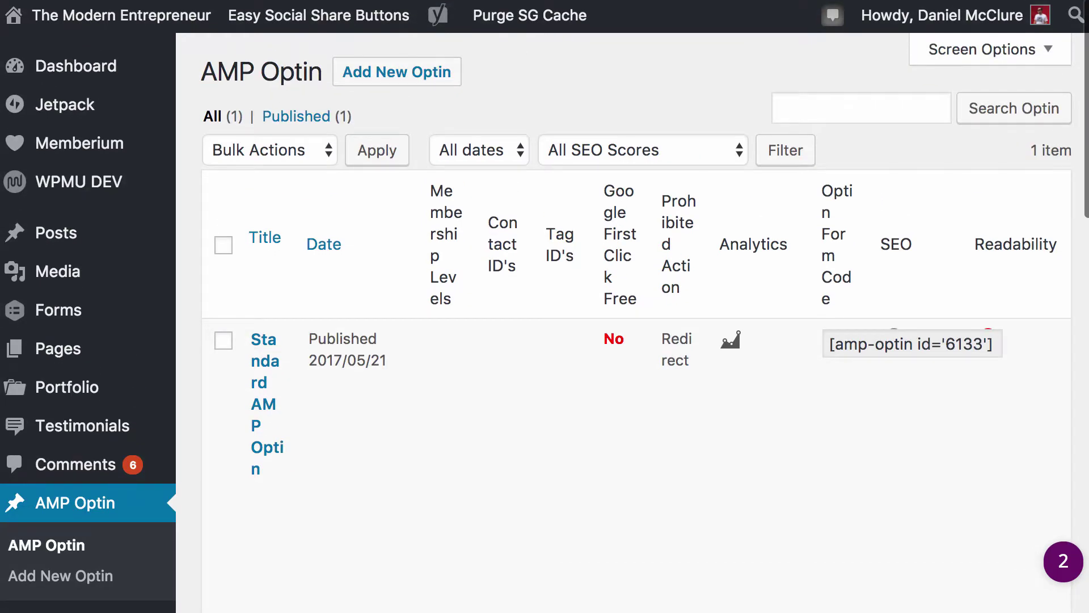
click(990, 49)
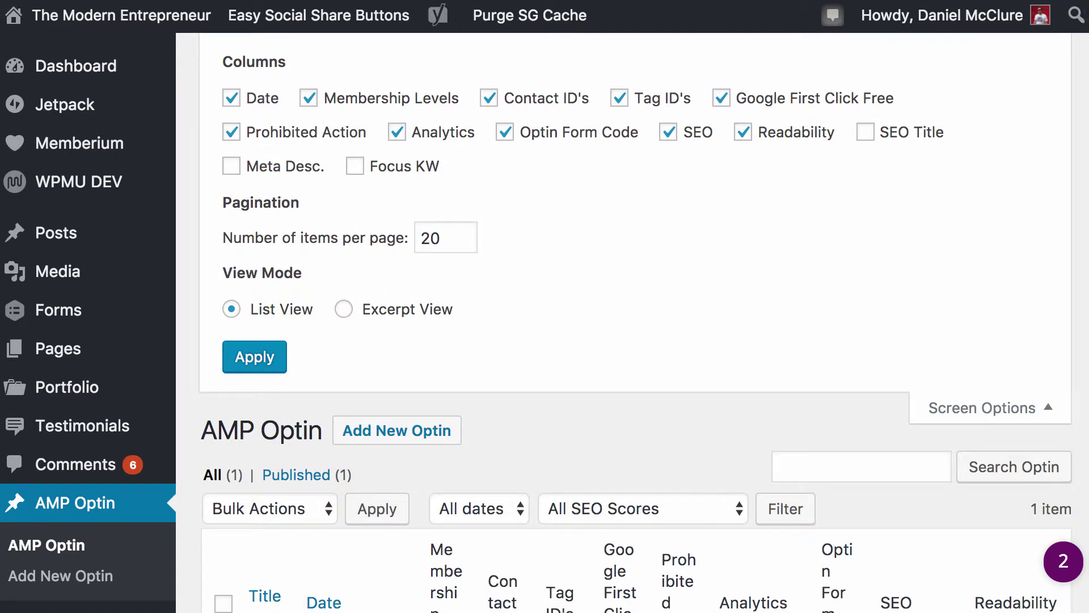
click(396, 131)
click(489, 98)
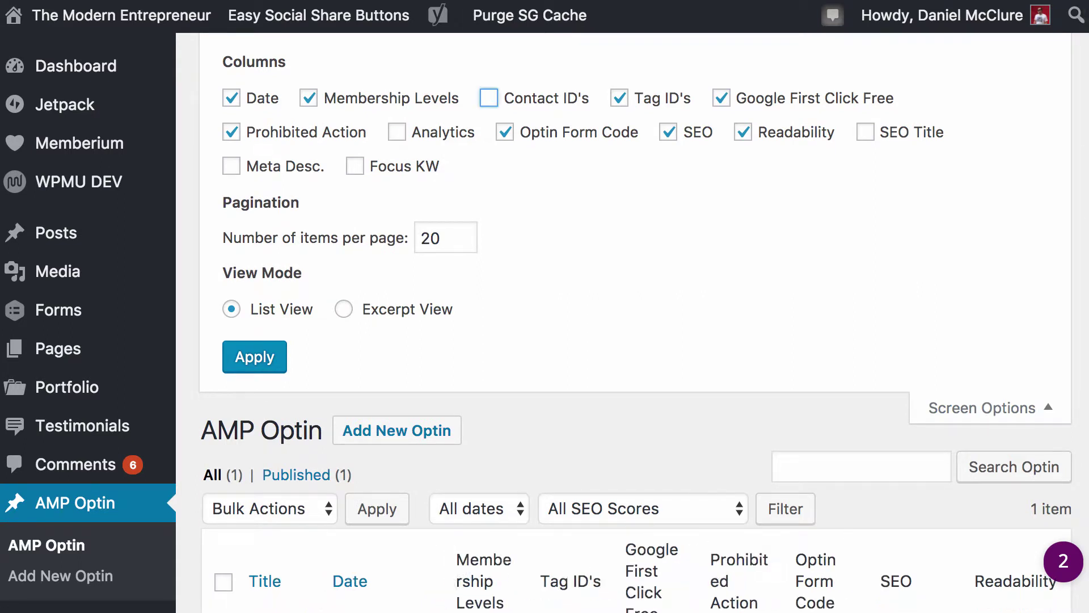
click(308, 97)
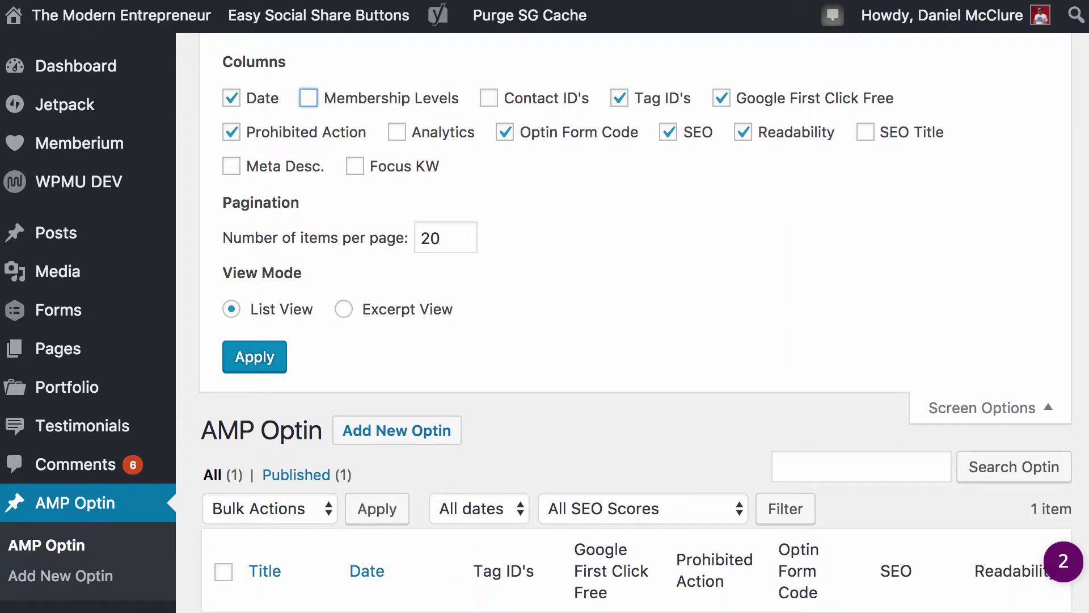
click(619, 97)
click(721, 98)
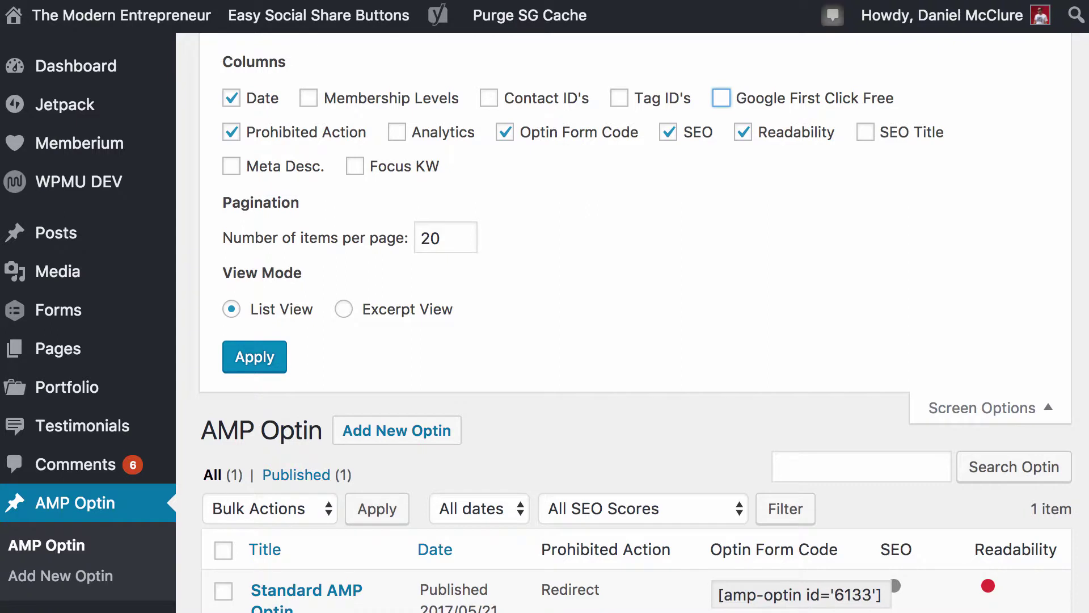
click(231, 132)
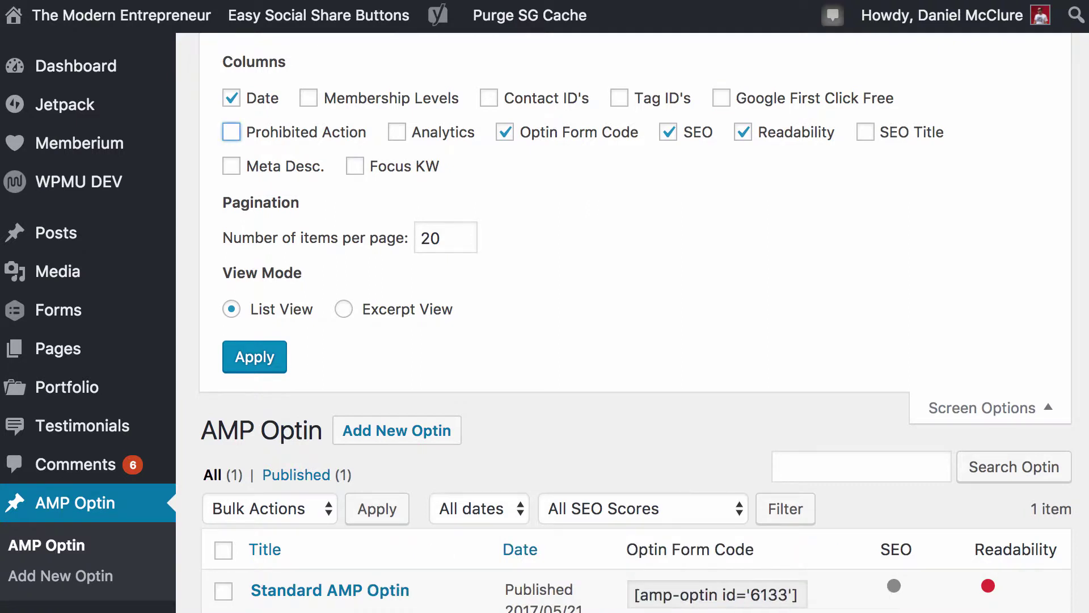
click(255, 356)
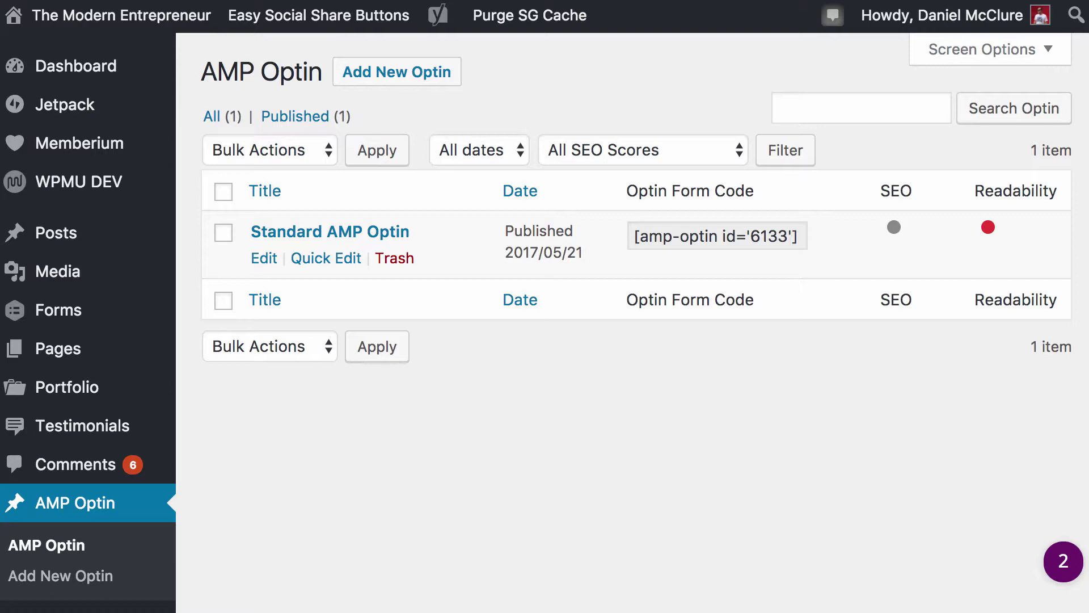
Select the Standard AMP Optin form's shortcode in the AMP Optin list.
click(717, 236)
triple_click(729, 235)
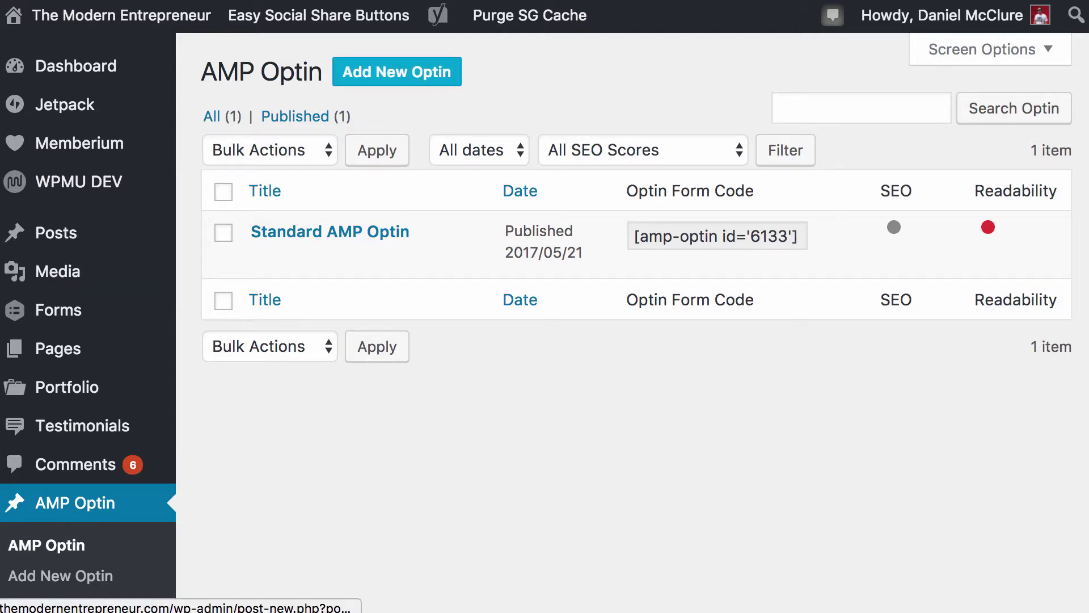
Add a new opt-in form titled "Content Upgrade".
click(397, 72)
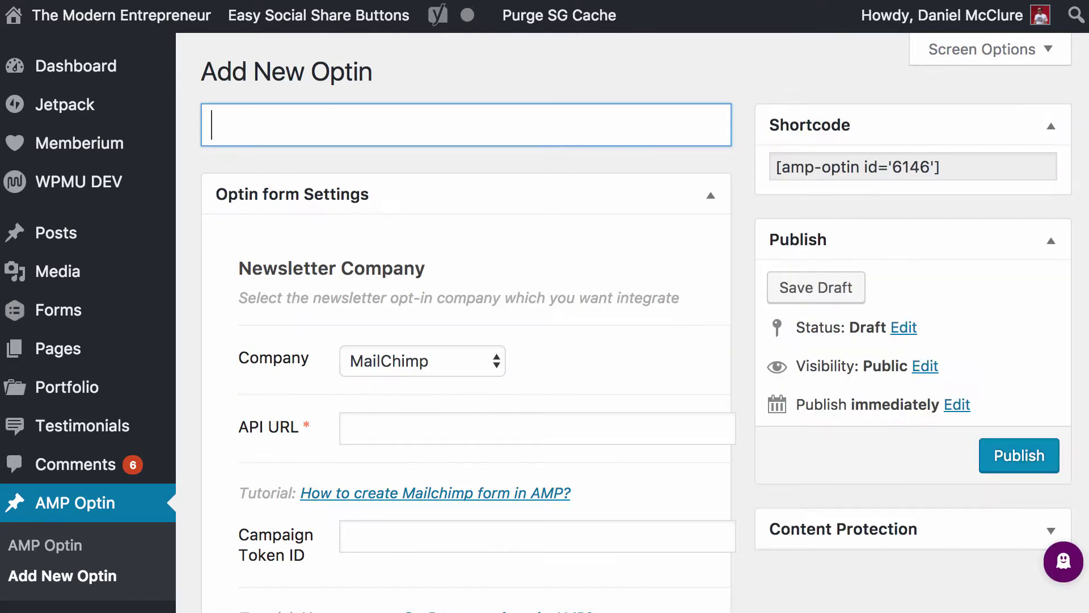
text(Cont)
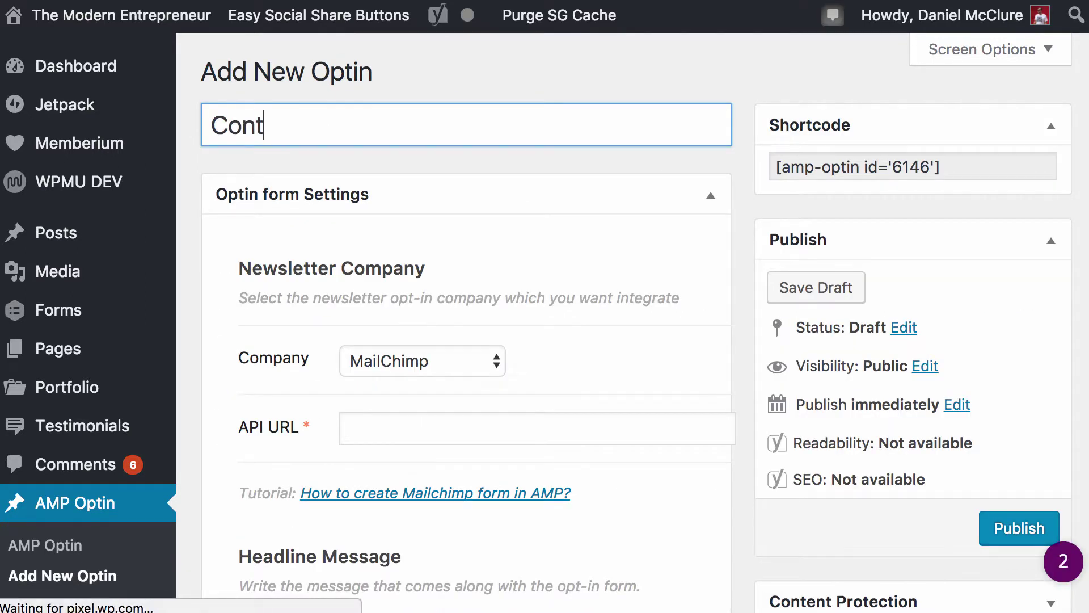
text(ent uPGRA)
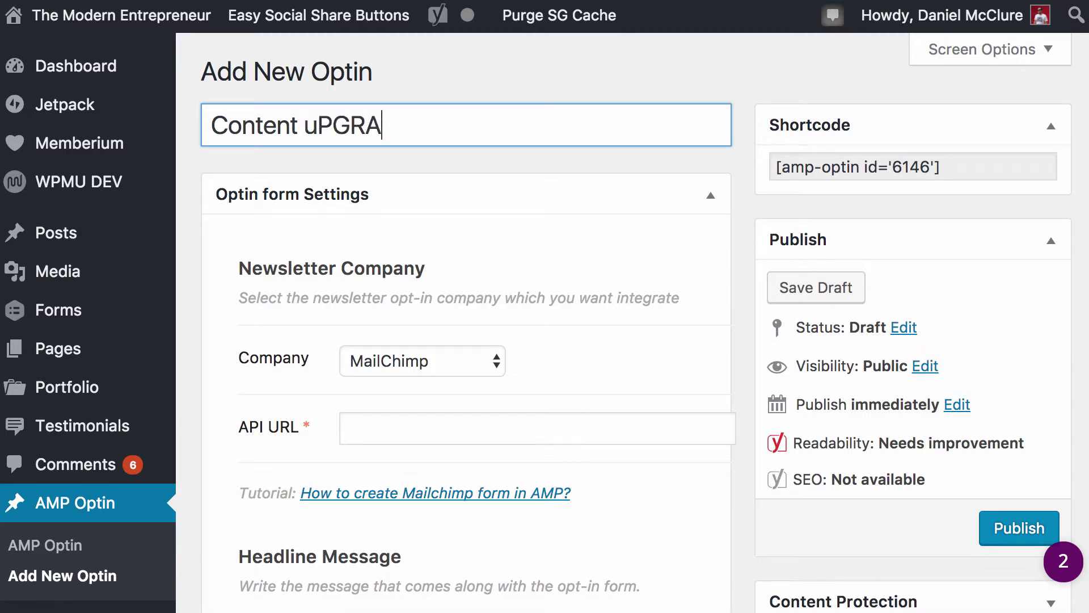
key(BackSpace)
key(BackSpace)
key(BackSpace)
key(BackSpace)
key(BackSpace)
text(Upgrade)
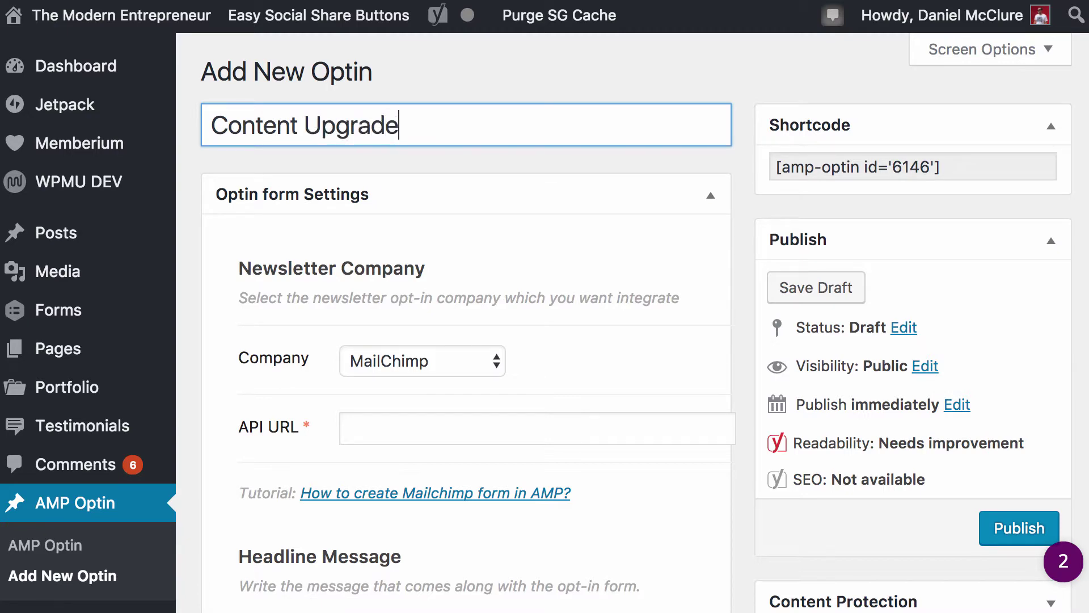
scroll(545, 322, down, 5)
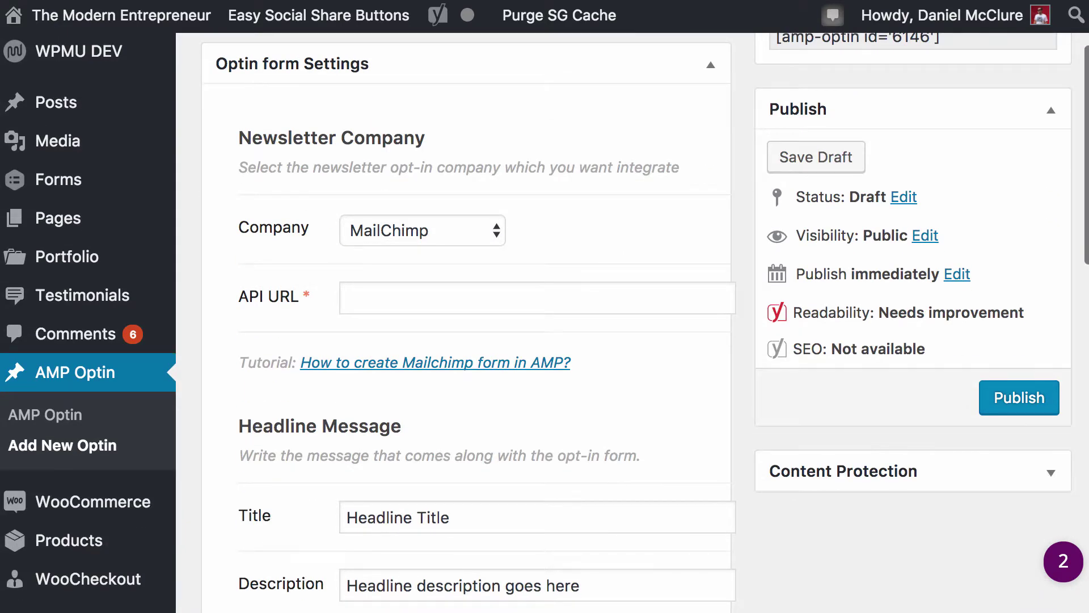
click(421, 230)
key(Return)
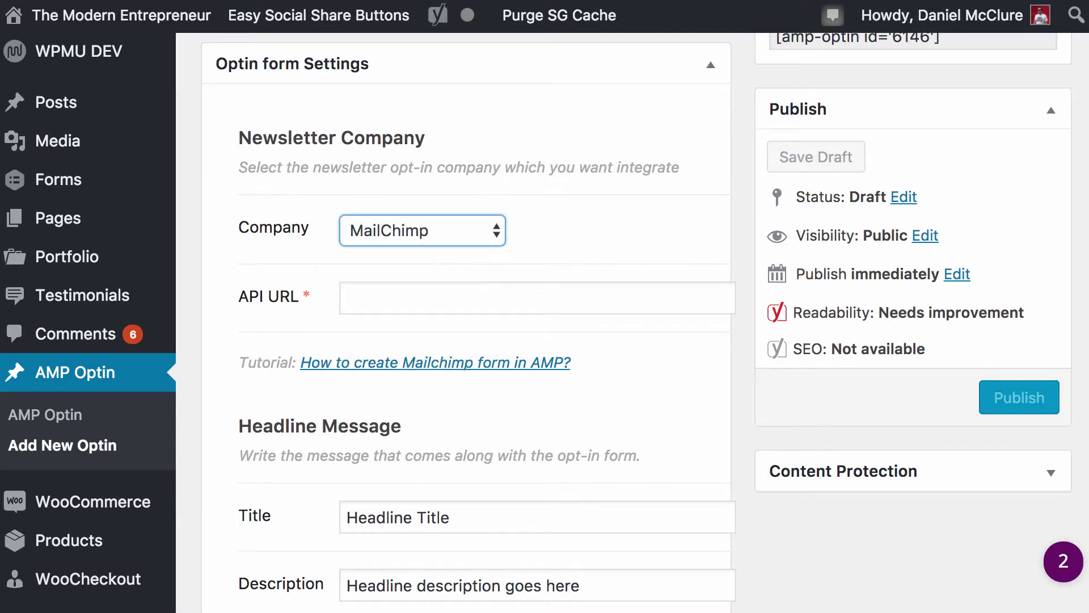
click(347, 298)
text(http://#)
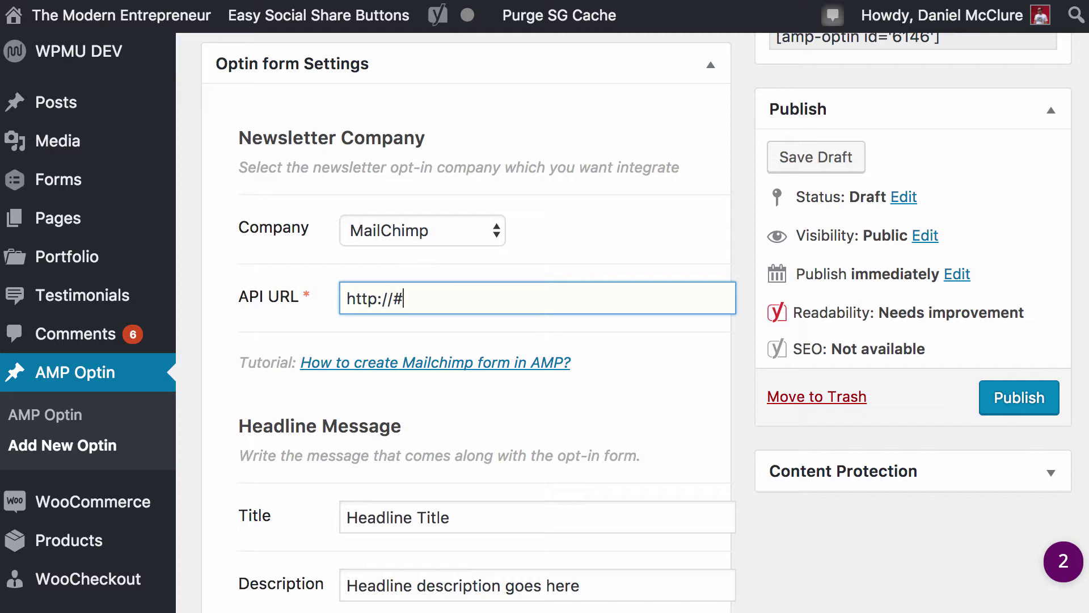
Review the Content Upgrade form's headline message, field labels and submit button settings.
scroll(537, 322, down, 5)
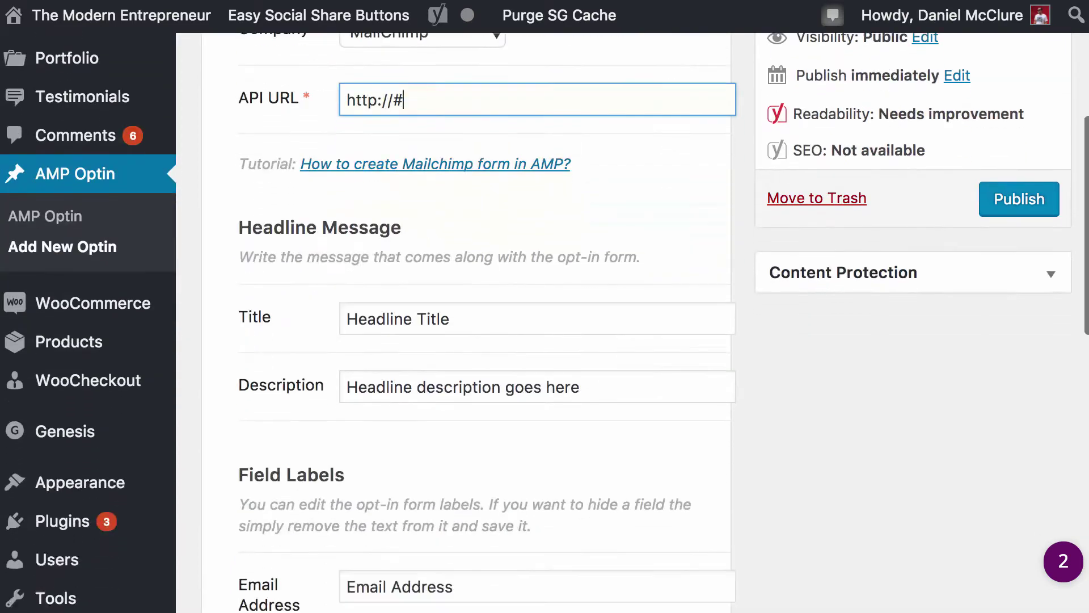
drag(466, 265, 142, 275)
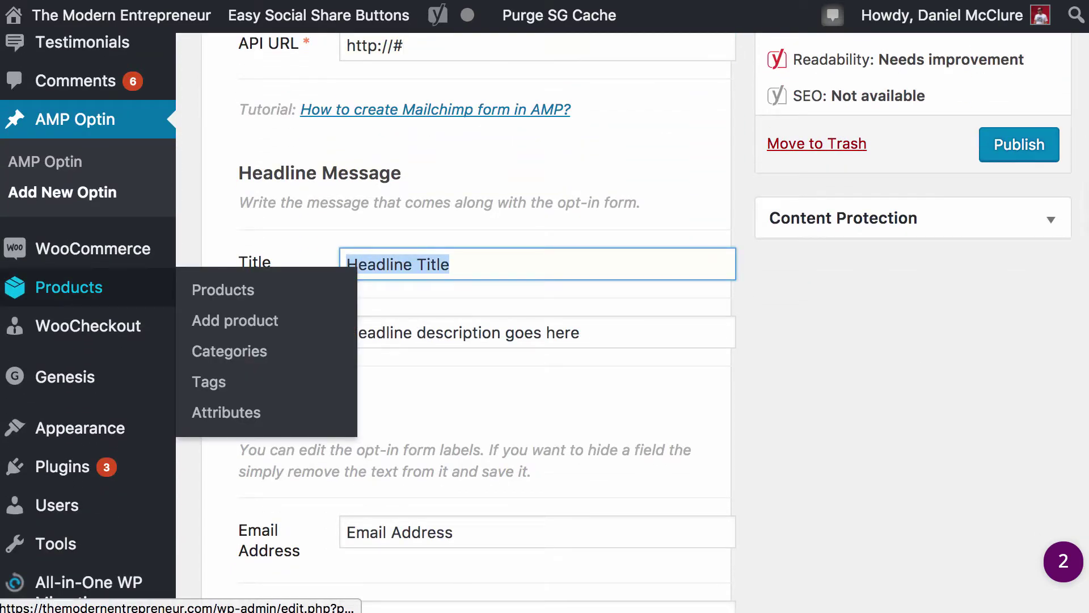
scroll(465, 341, down, 2)
scroll(465, 340, down, 3)
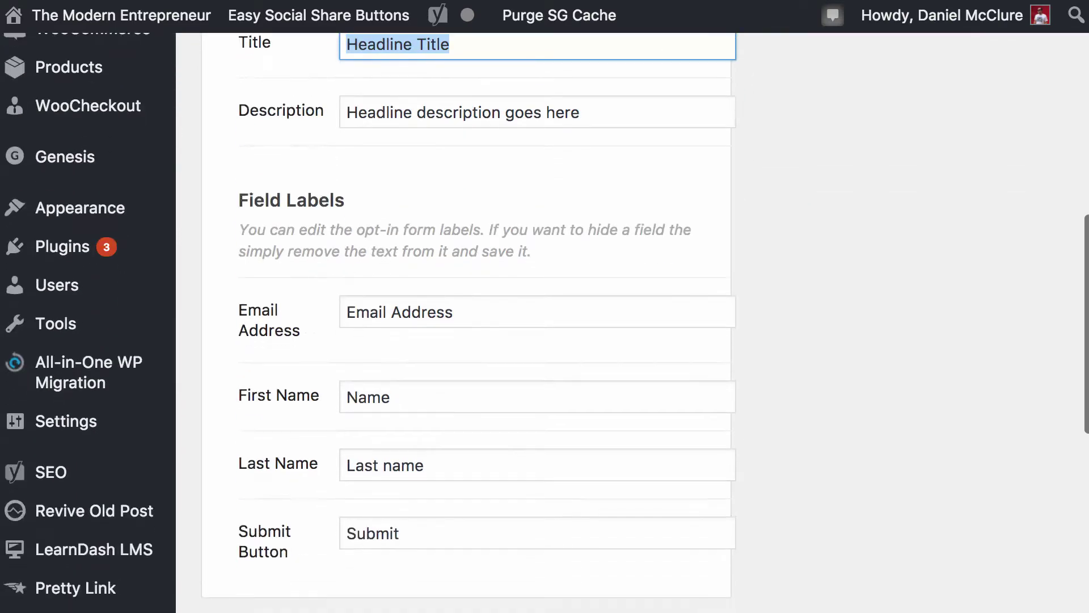
scroll(465, 341, up, 10)
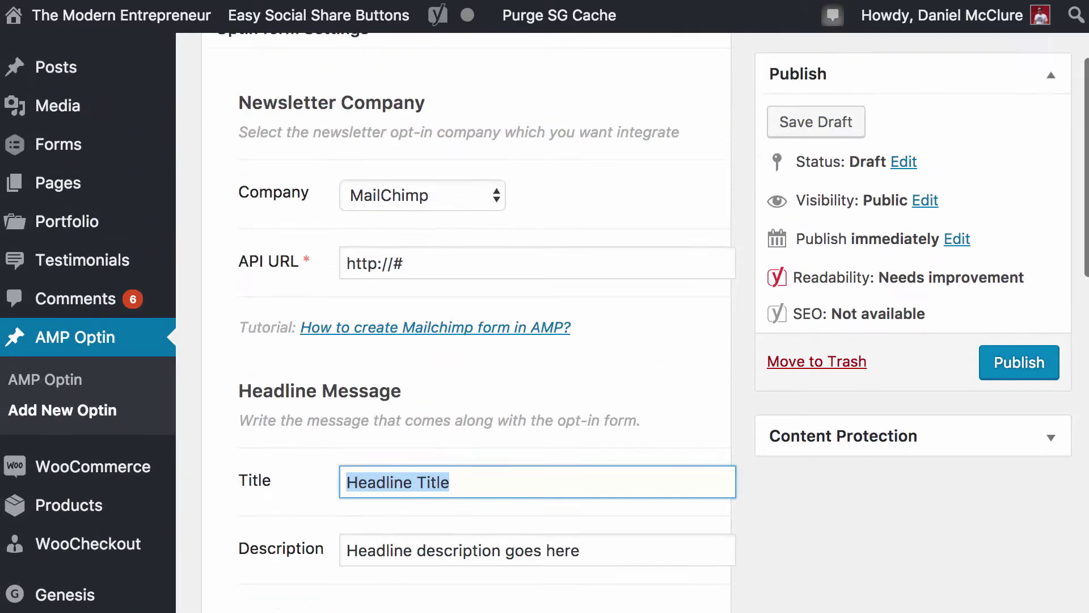
scroll(465, 340, up, 1)
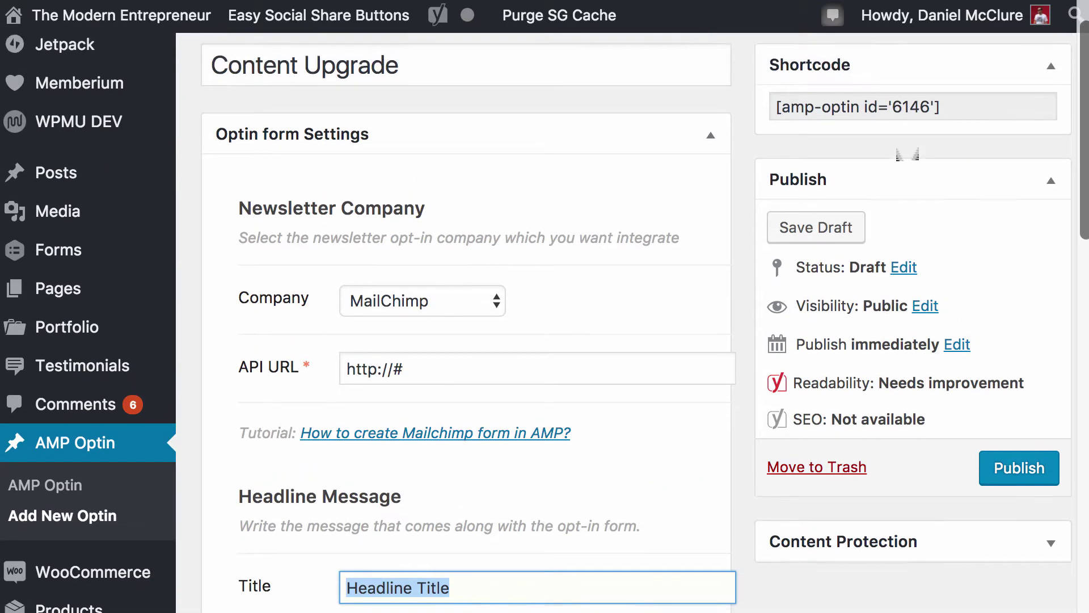
Publish the Content Upgrade opt-in form and select its shortcode in the AMP Optin list.
click(912, 111)
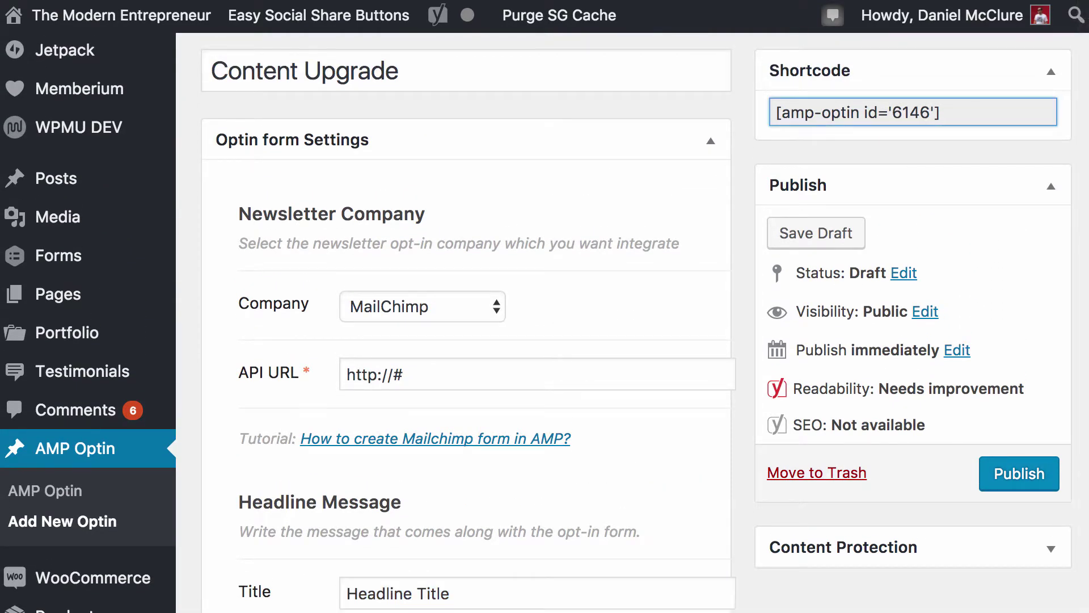
click(1019, 473)
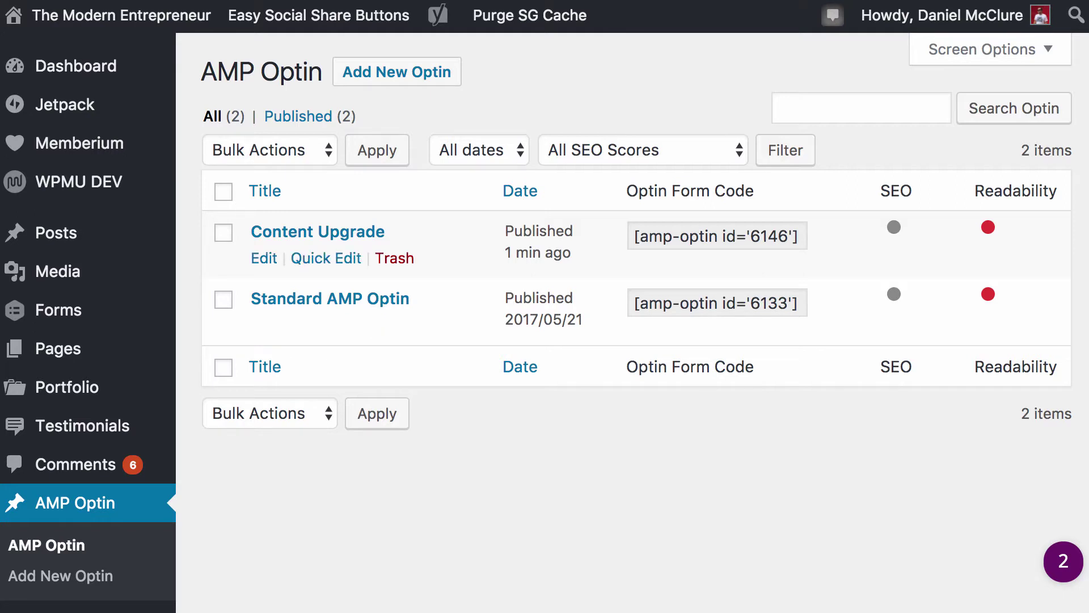
click(716, 236)
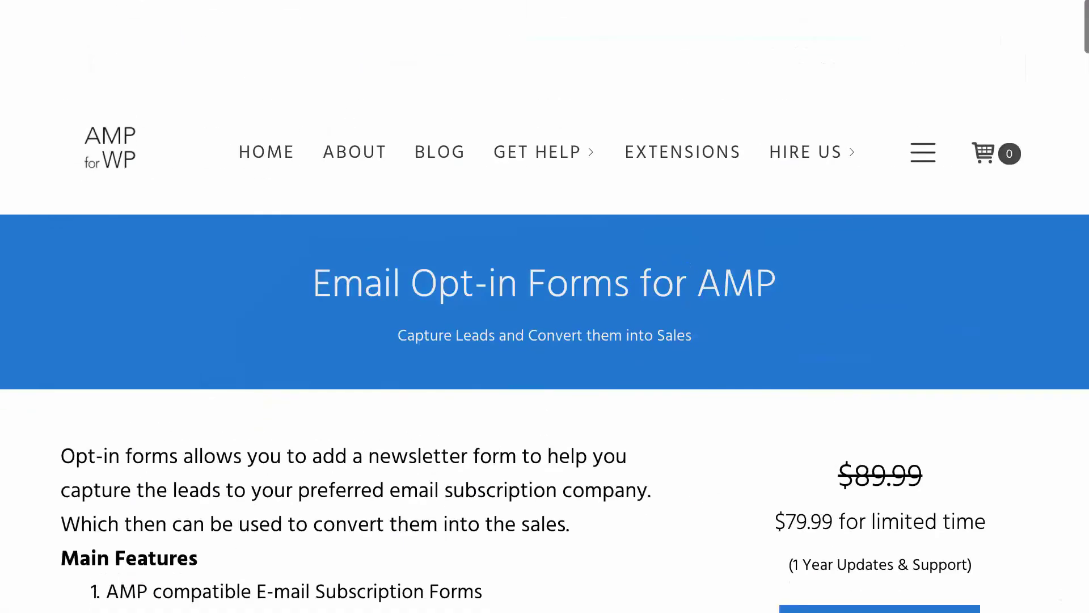
Review the main features and pricing on the AMP for WP site's Email Opt-in Forms for AMP page.
scroll(544, 307, down, 1)
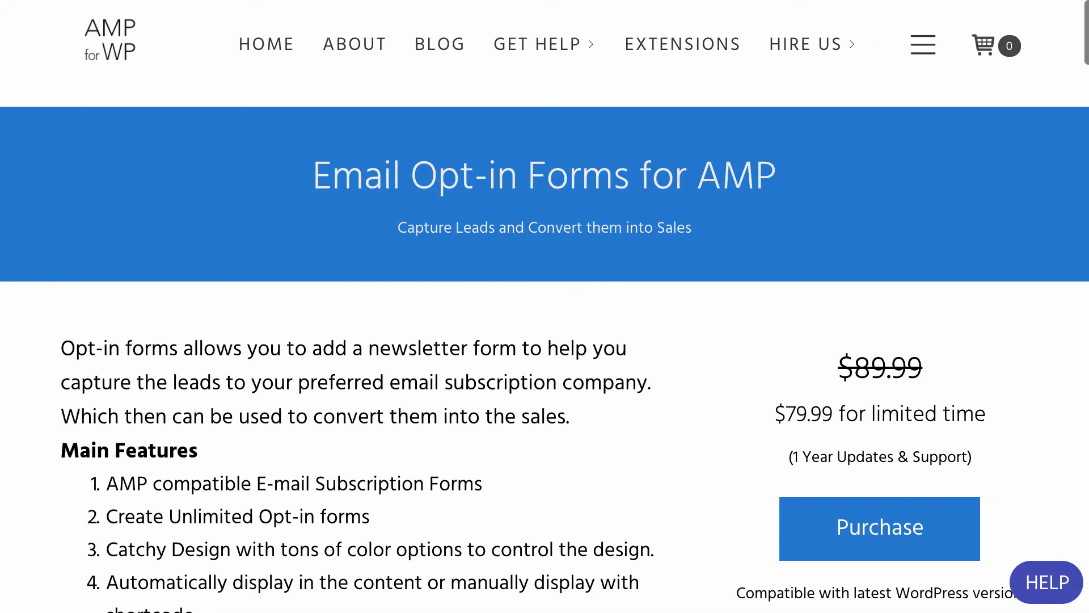
mouse_move(537, 25)
scroll(538, 24, up, 1)
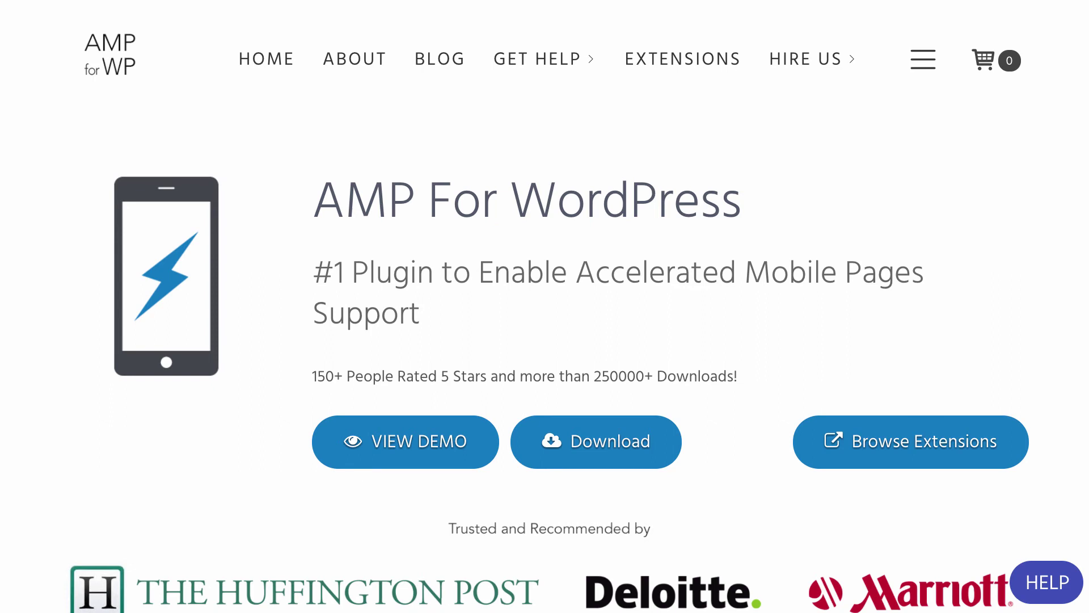
Look over the AMP For WordPress homepage, including its download options and recommending companies.
scroll(545, 306, down, 4)
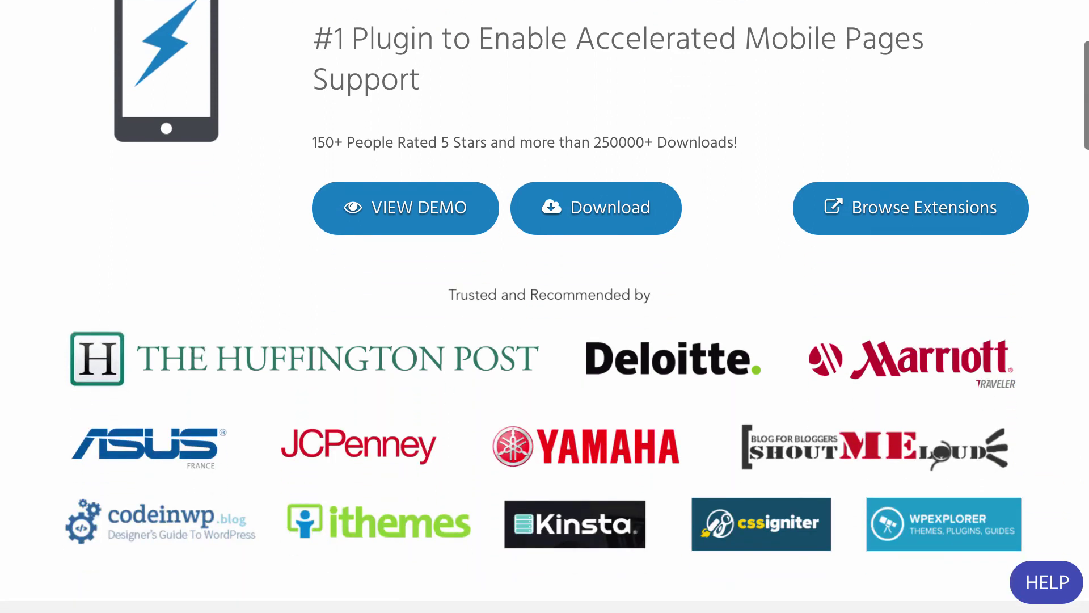
scroll(544, 306, down, 1)
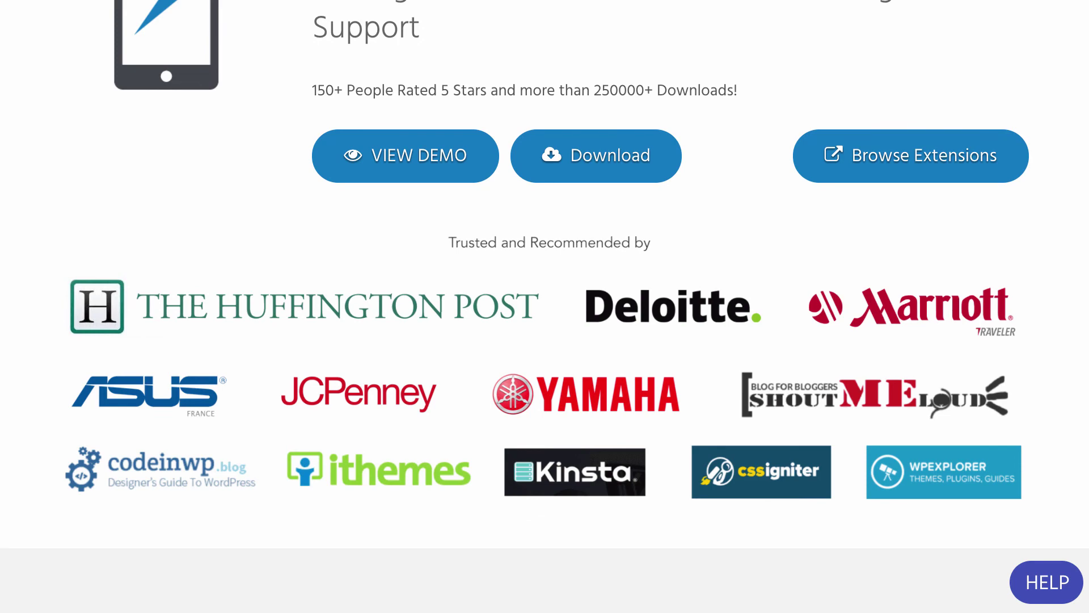
scroll(545, 306, up, 5)
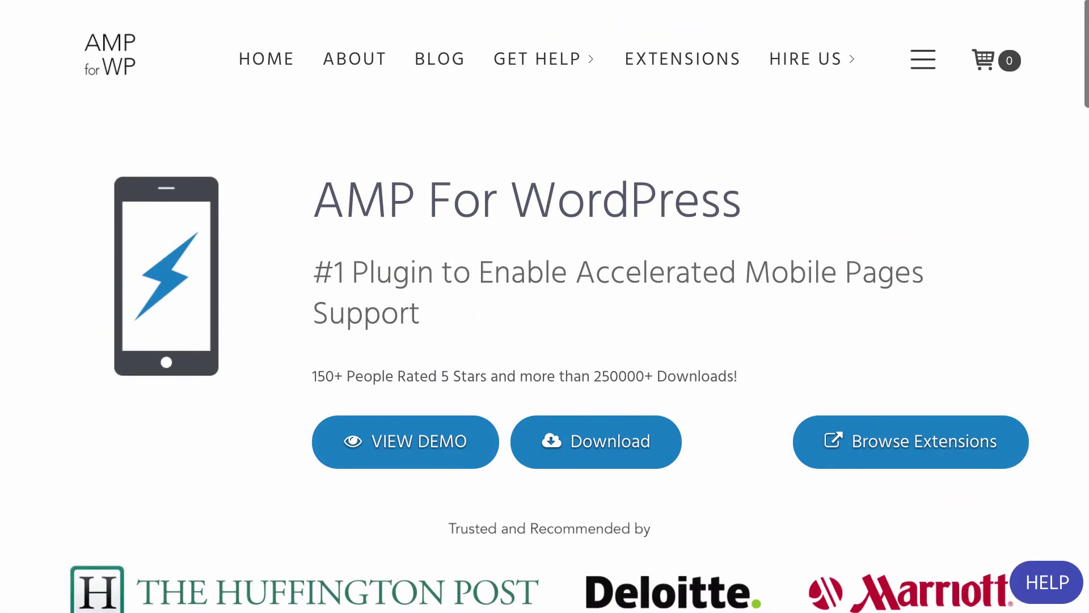